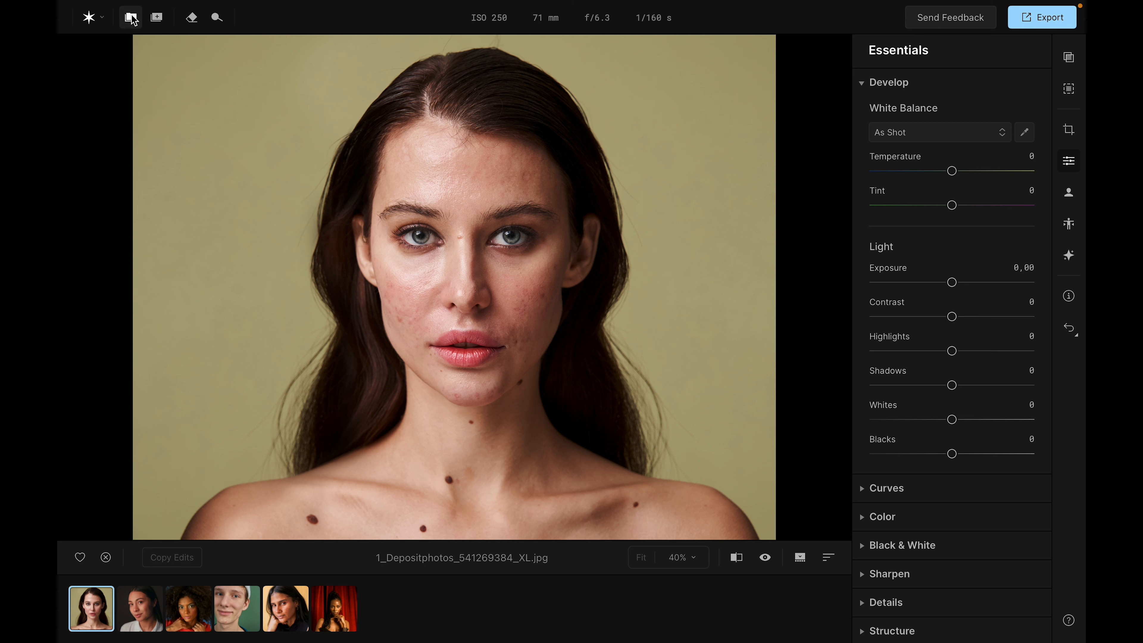
- View the projects overview, check the first two photos of the Tuto Aperty project, and reopen that project
left_click(130, 17)
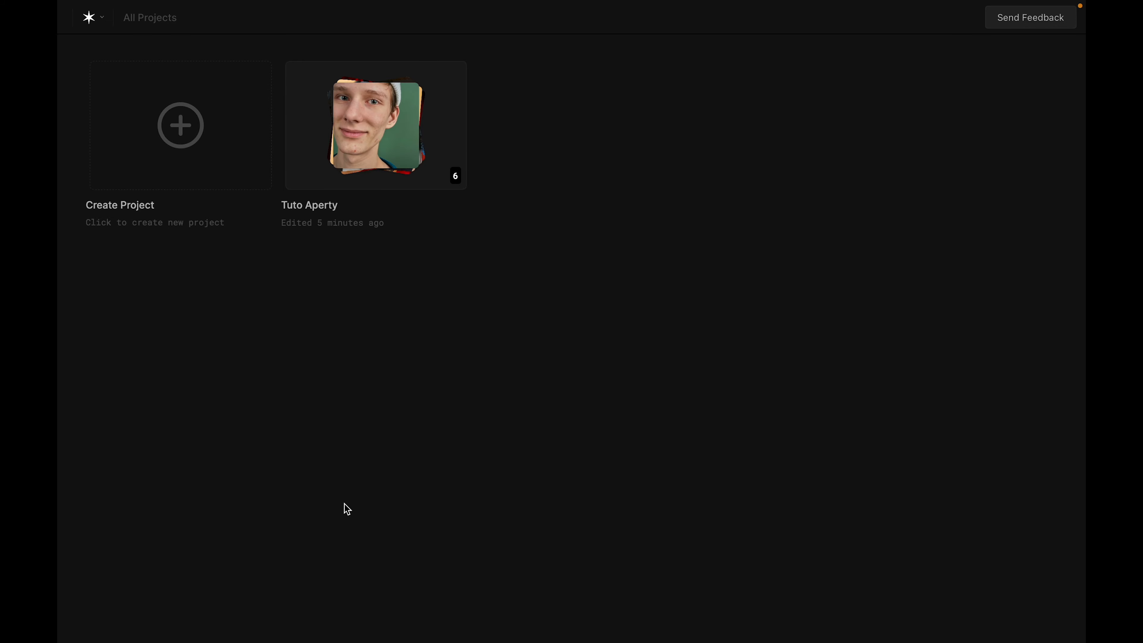
left_click(394, 118)
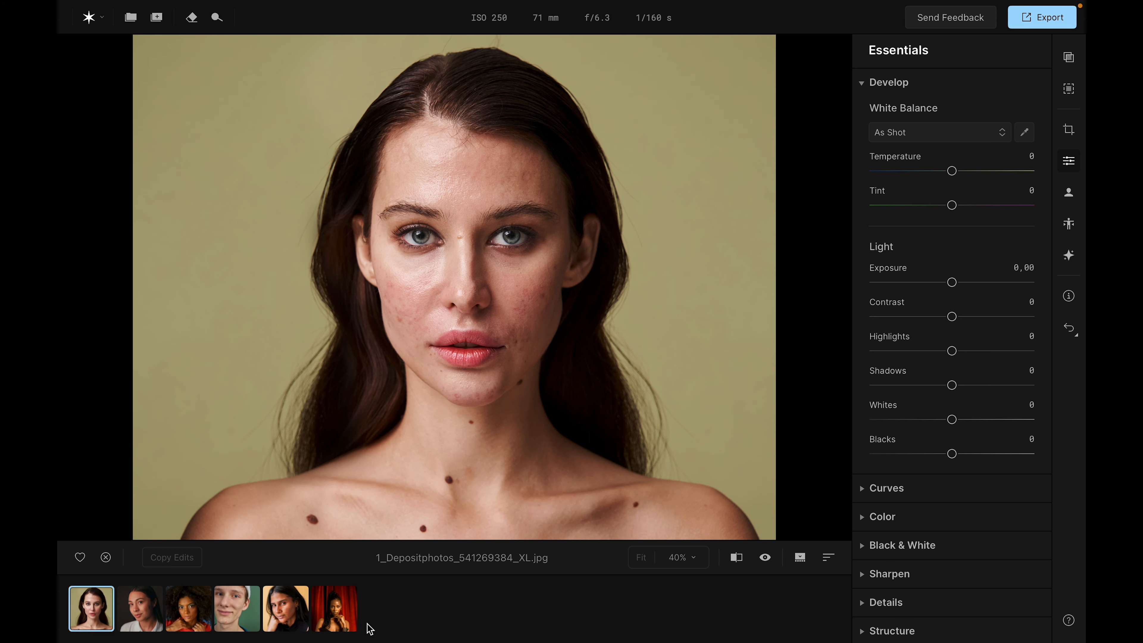
left_click(147, 611)
left_click(93, 620)
left_click(132, 19)
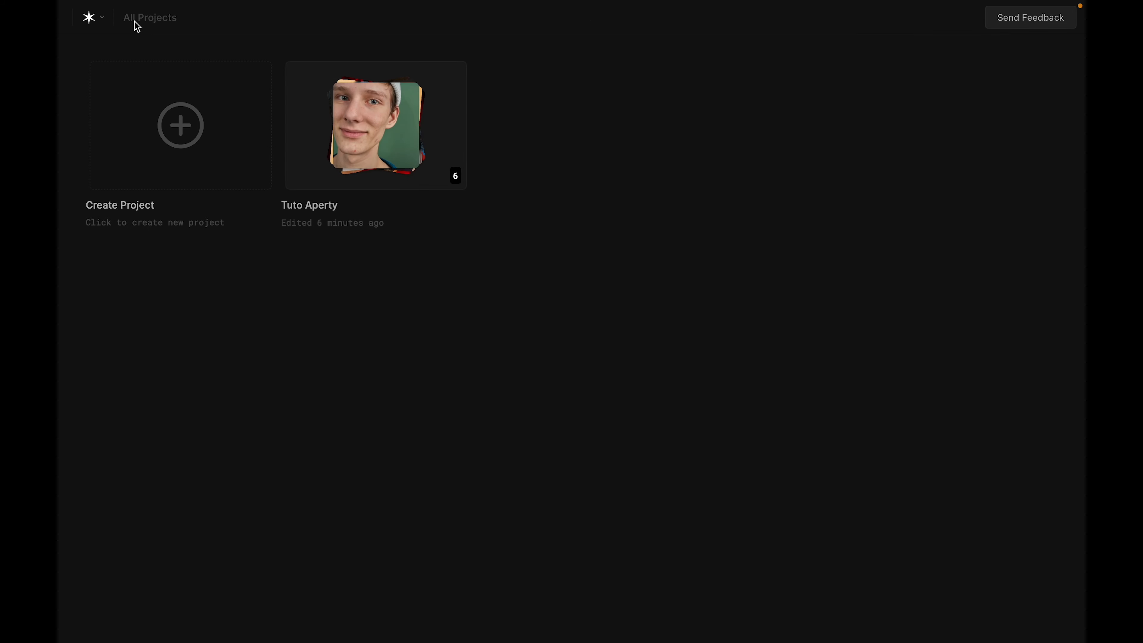
left_click(376, 160)
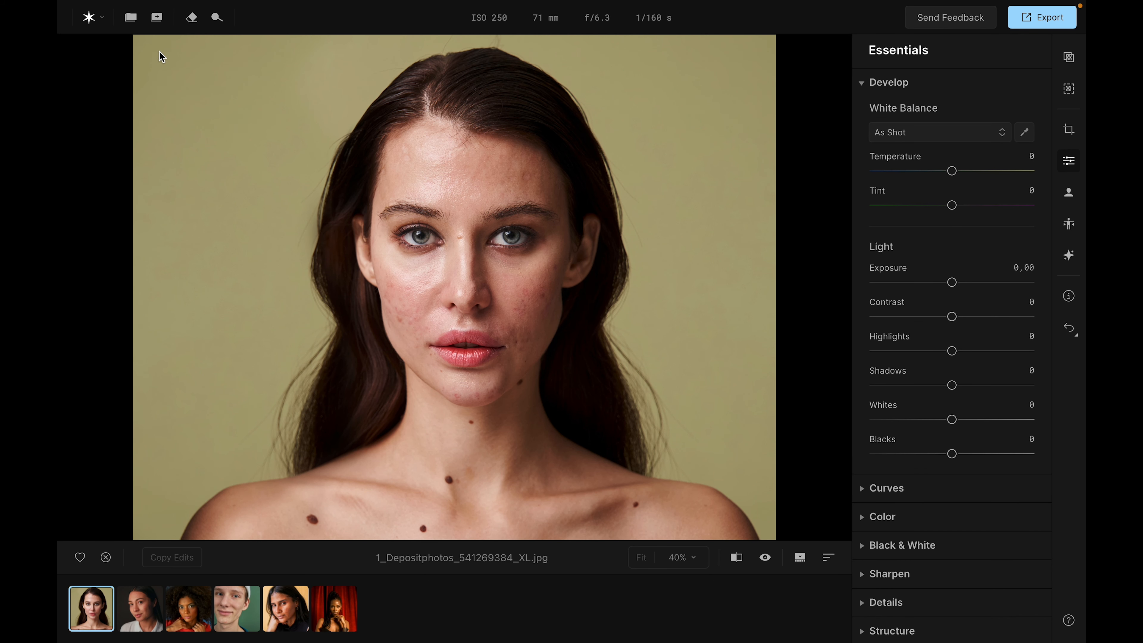
- View the dialog for adding photos, dismiss it without importing, and bring up the Erase & Clone tool
left_click(157, 22)
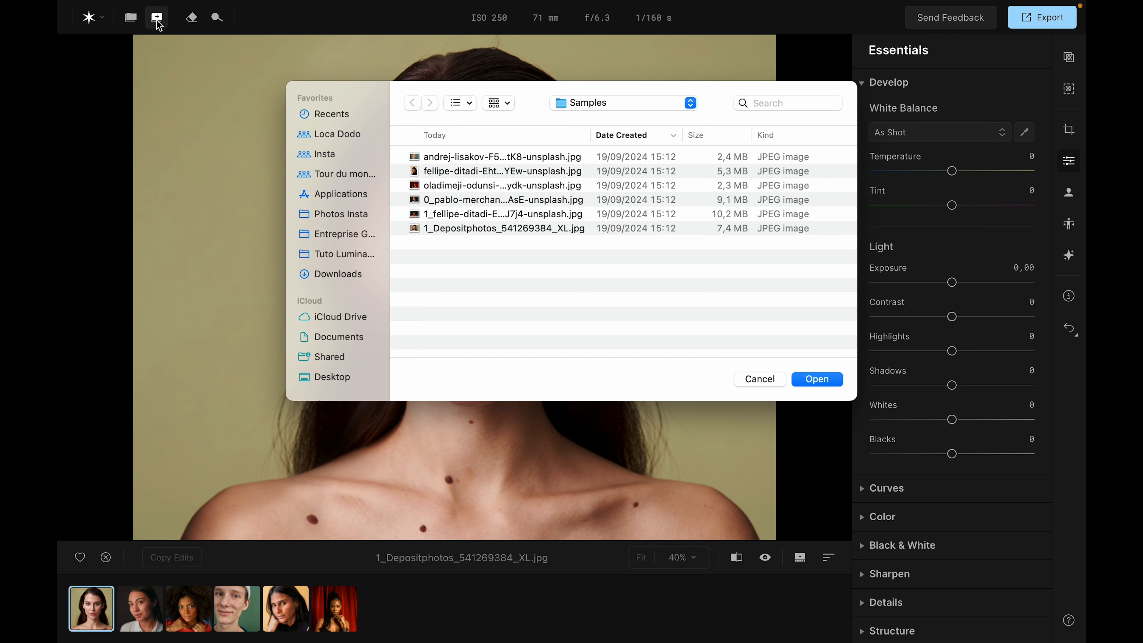
left_click(759, 379)
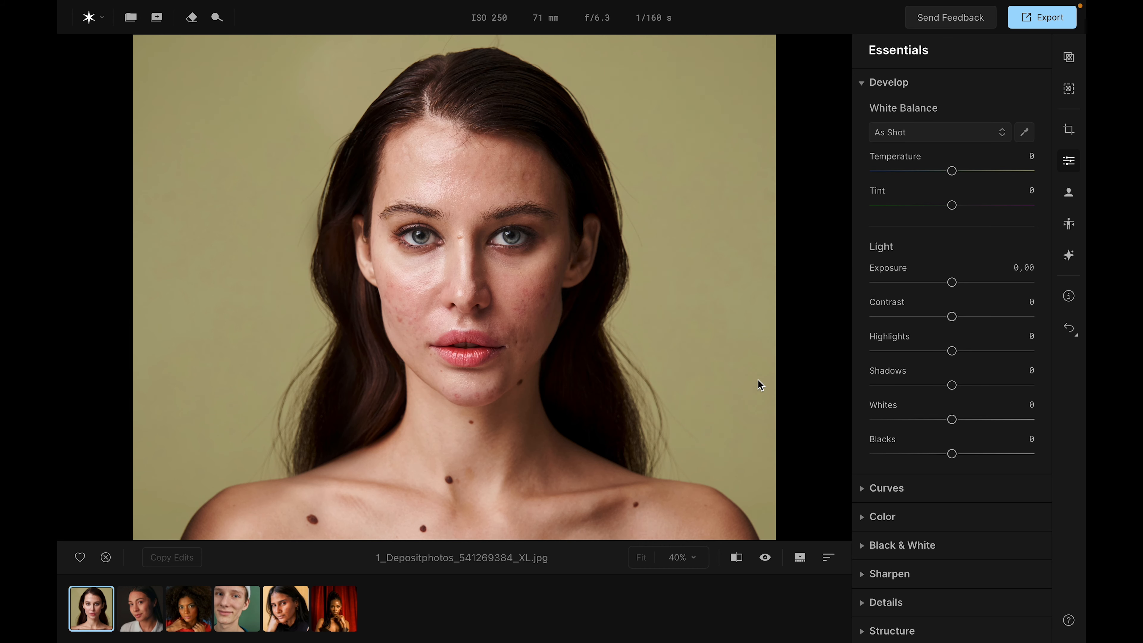
left_click(191, 19)
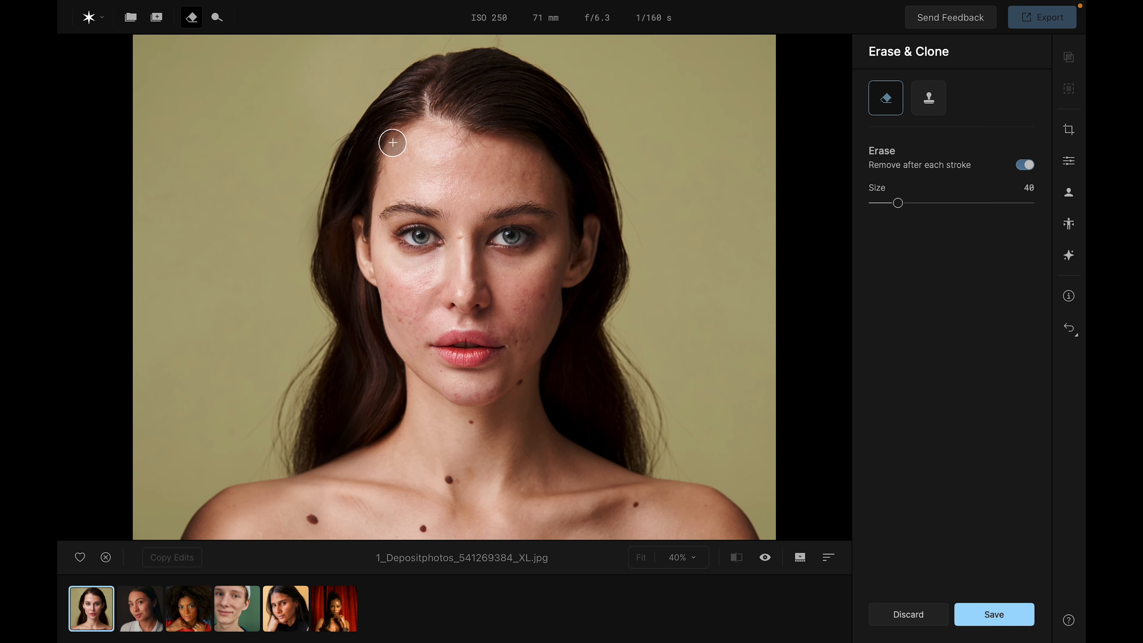
- Try the Dodge brush on the face and the Burn brush on the shoulder, and discard the strokes
left_click(217, 18)
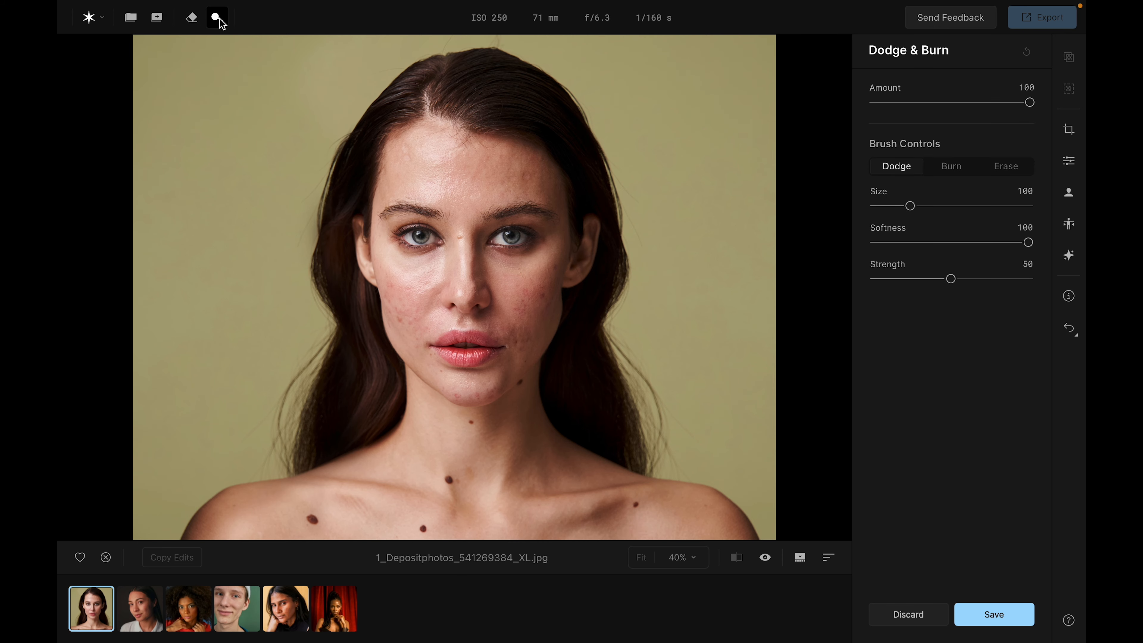
left_click(218, 19)
left_click(217, 19)
left_click(895, 171)
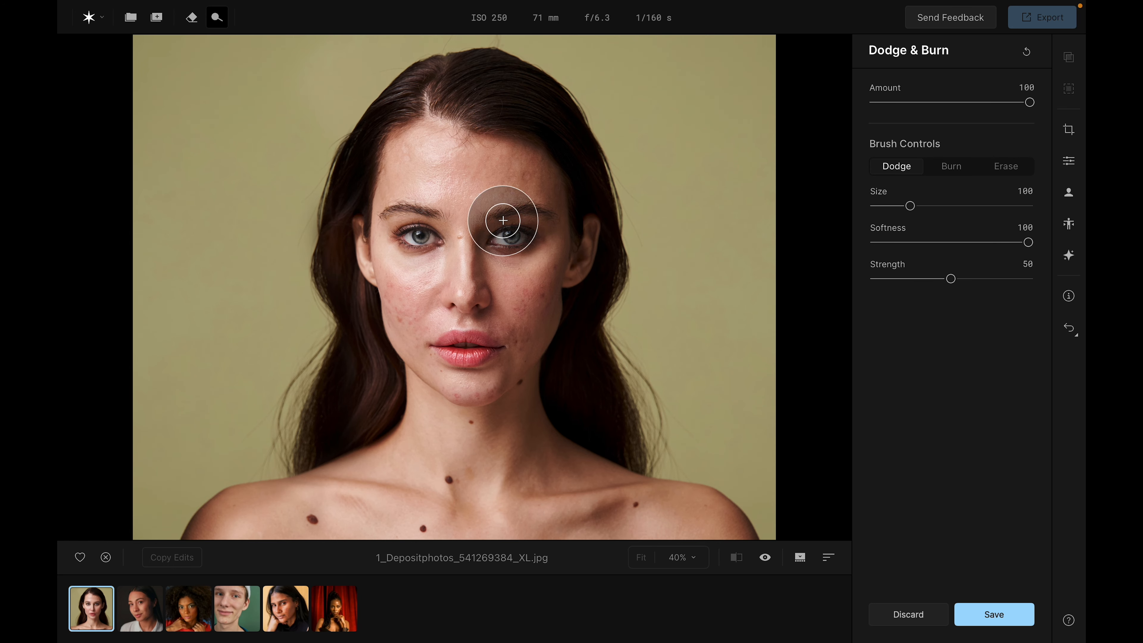
left_click_drag(503, 222, 457, 203)
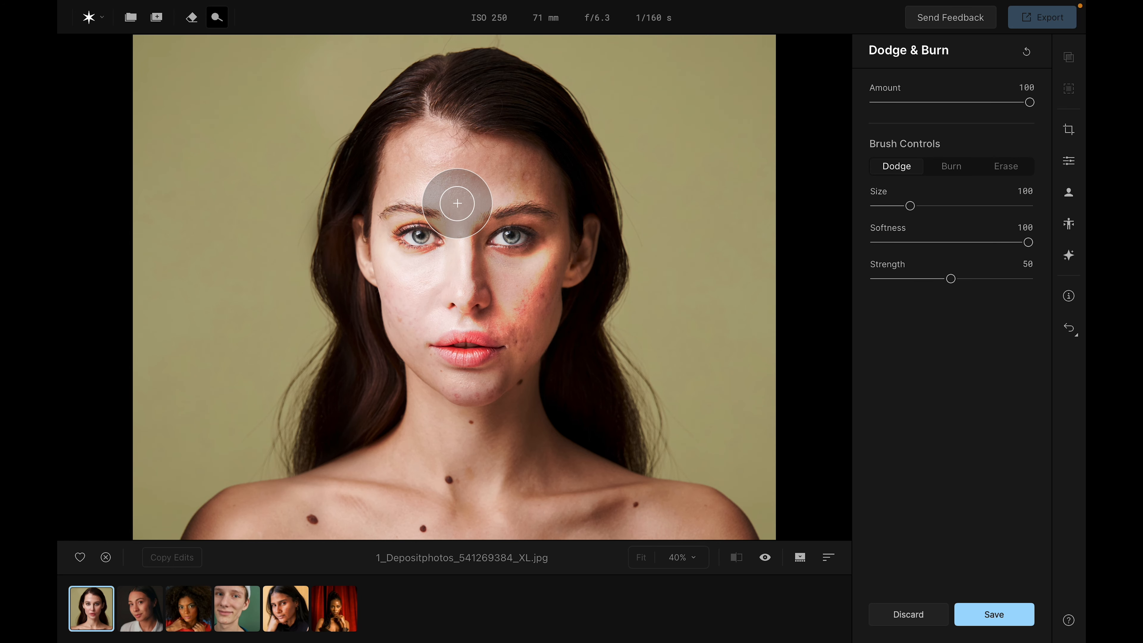
left_click(951, 168)
mouse_move(676, 416)
left_mouse_down()
mouse_move(565, 485)
mouse_move(535, 483)
mouse_move(655, 506)
mouse_move(507, 509)
left_mouse_up()
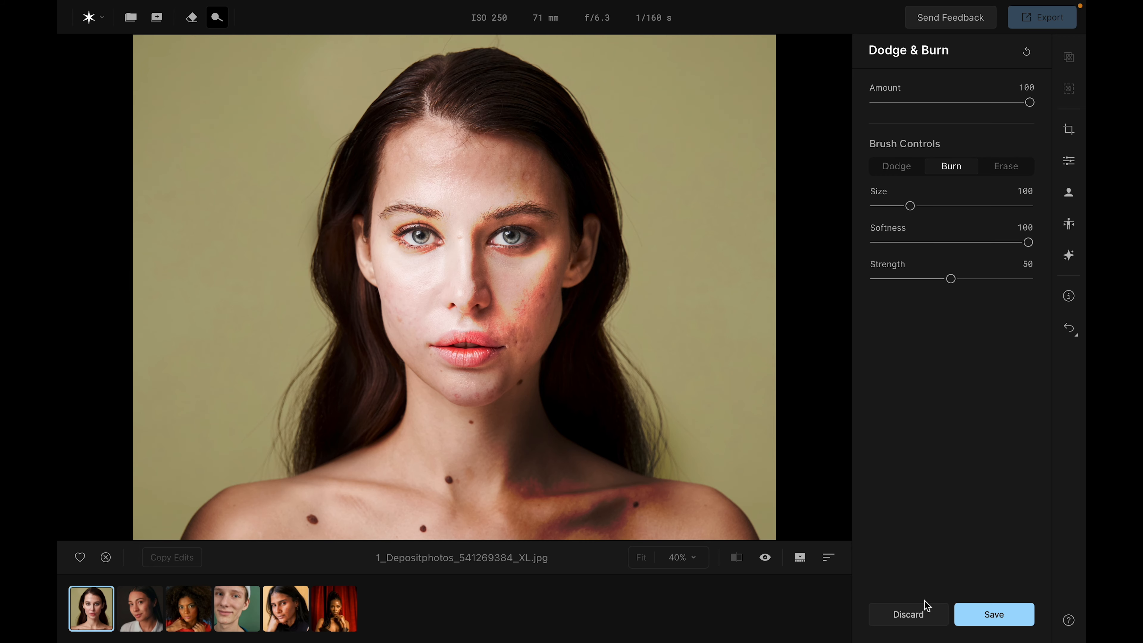
left_click(909, 614)
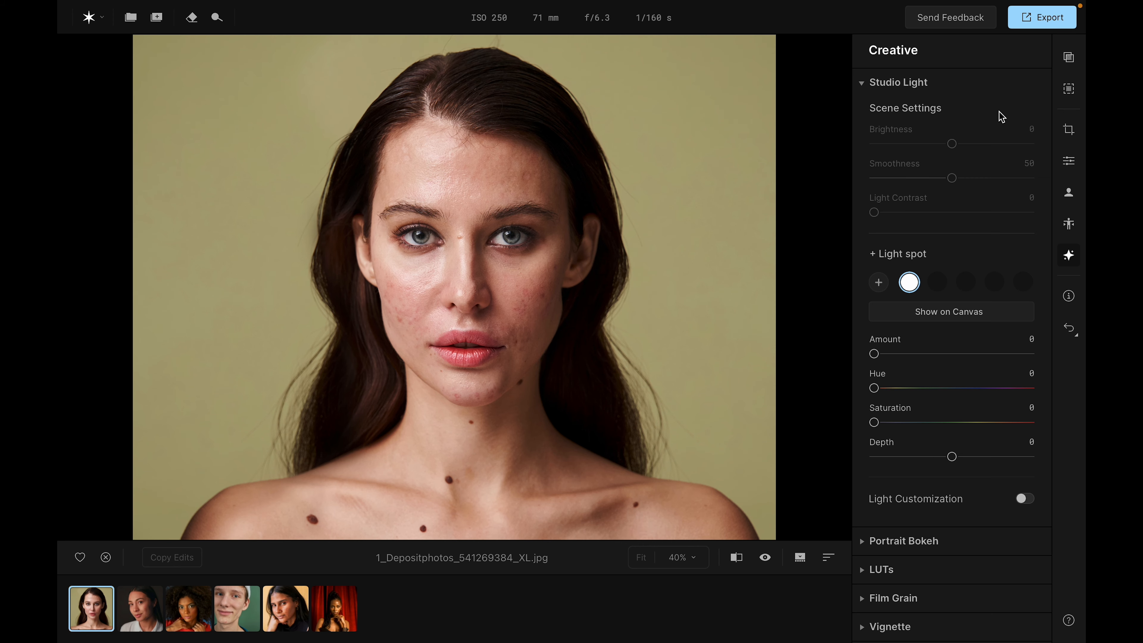
- Look through the Yours, Favorites and Color preset collections and expand the Basic color presets
left_click(1067, 59)
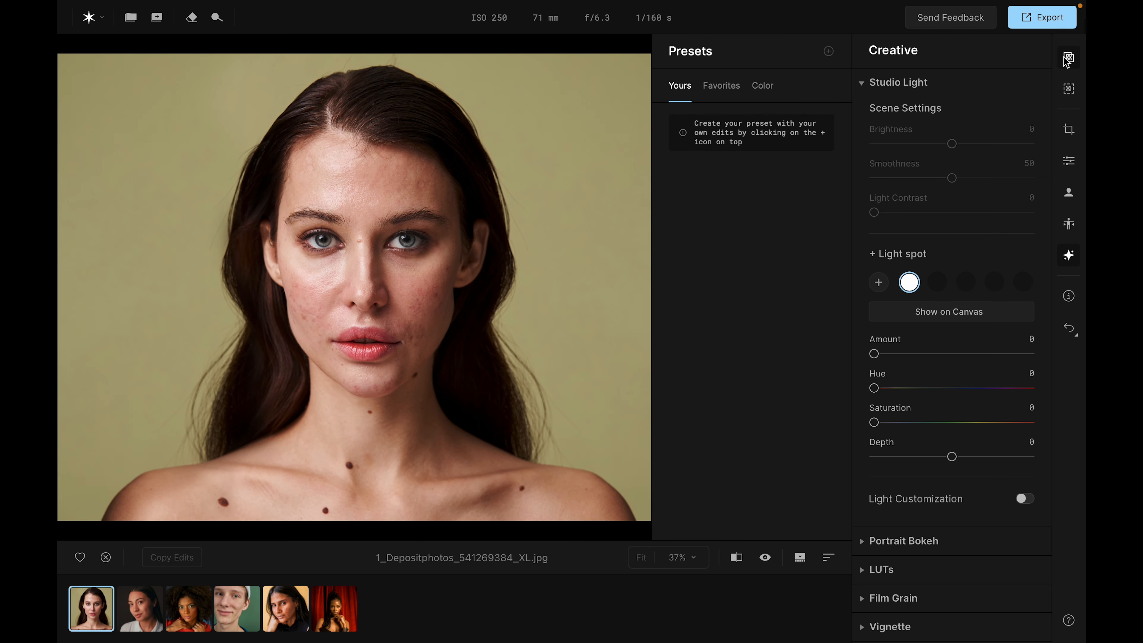
left_click(737, 90)
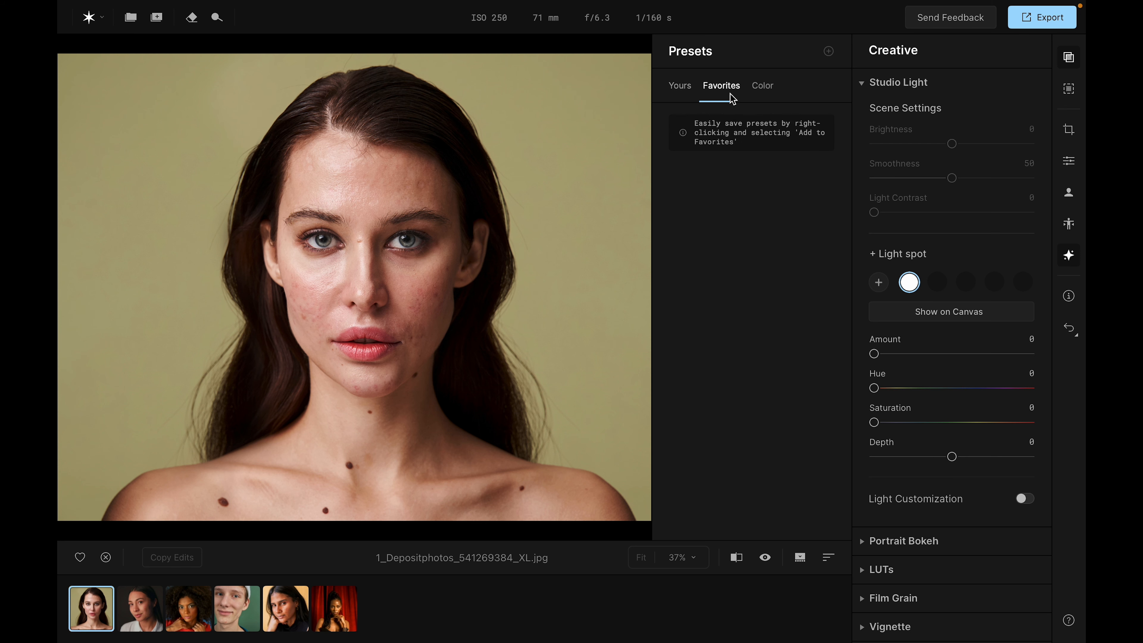
left_click(675, 93)
left_click(722, 92)
left_click(764, 92)
left_click(661, 120)
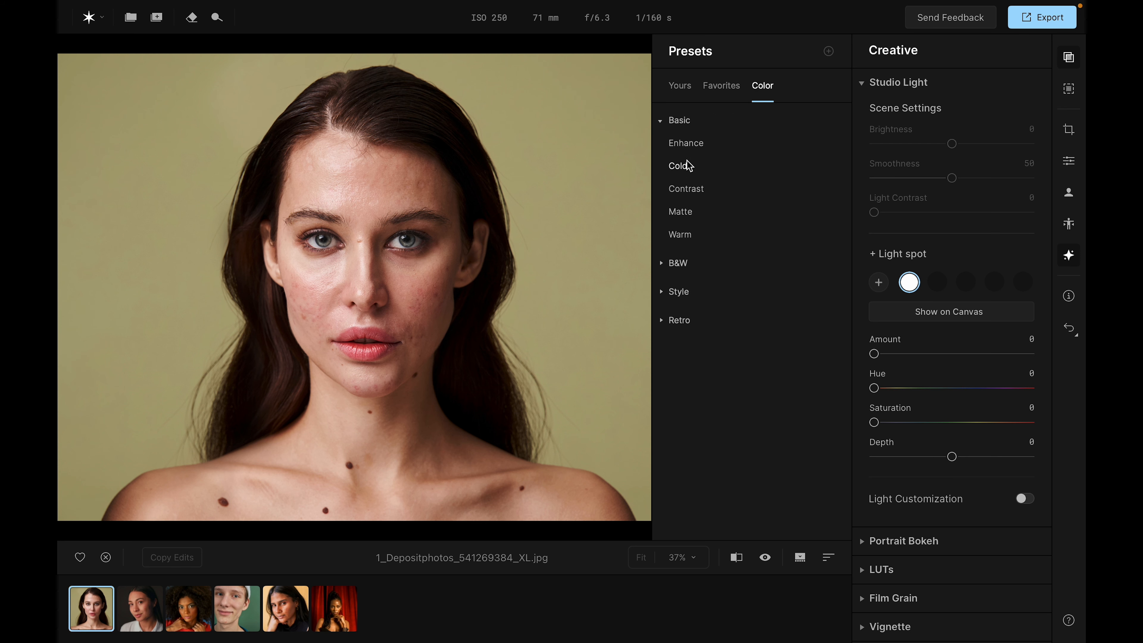
- Try the Enhance and Cold basic presets on the portrait and reset the applied preset
left_click(691, 142)
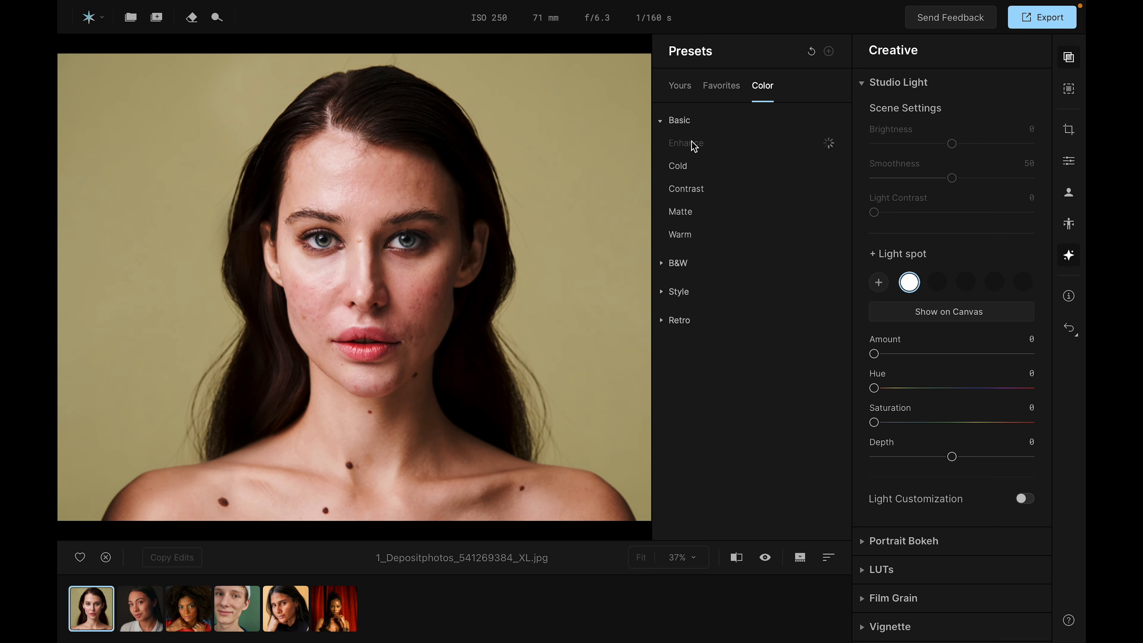
left_click(688, 167)
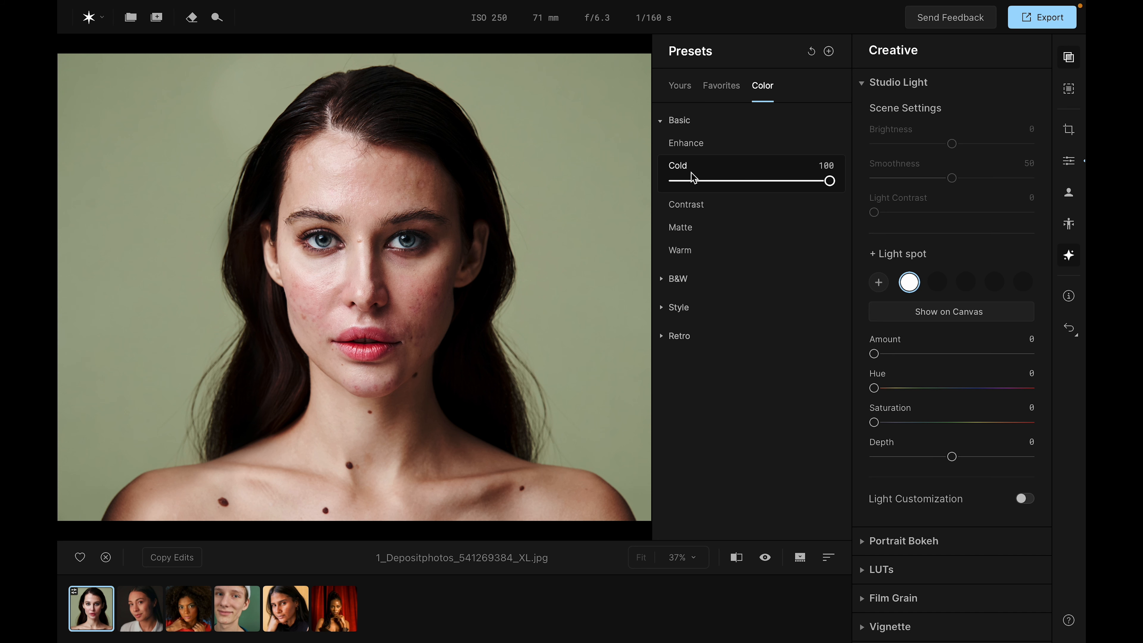
left_click(810, 50)
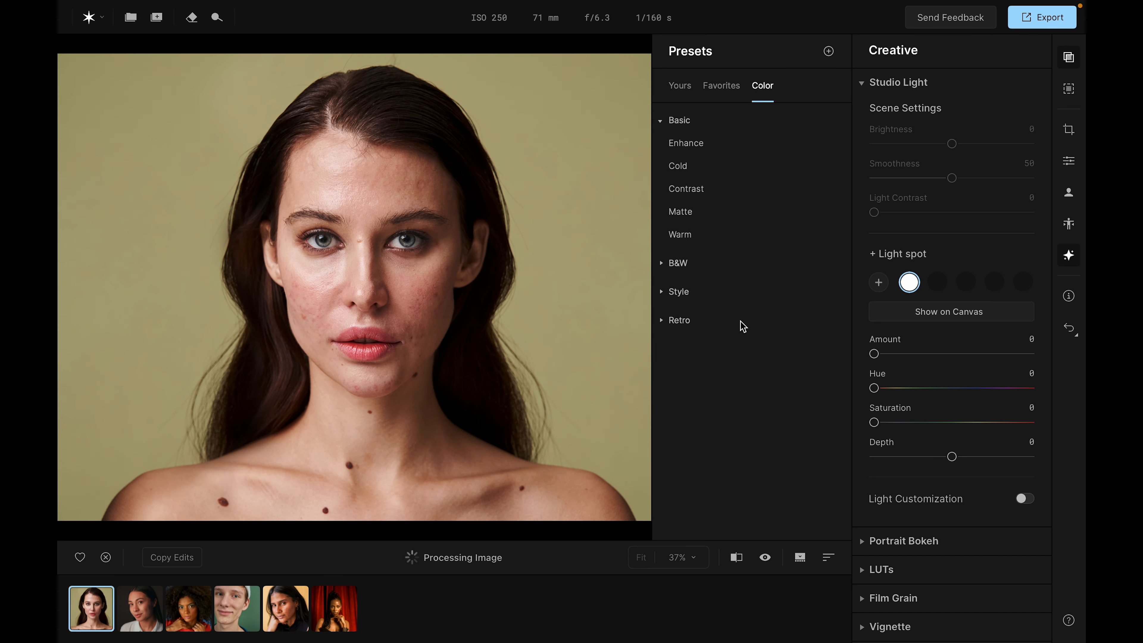
- Examine the Masking options and the Canvas settings for Crop and Optics, including the Defringe option
left_click(1069, 89)
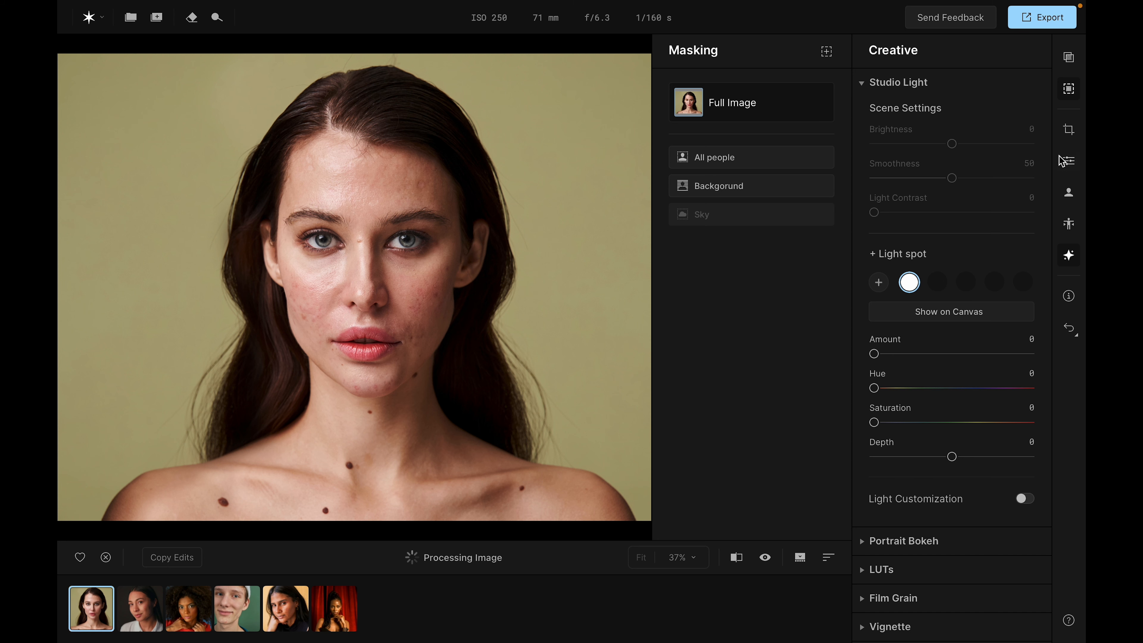
left_click(1073, 132)
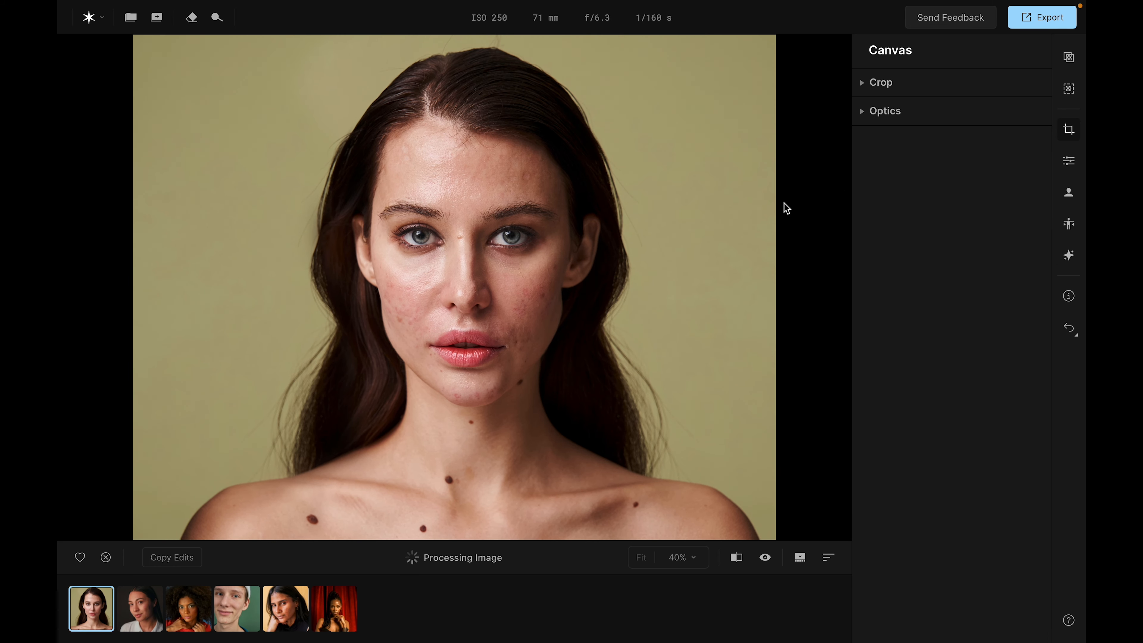
left_click(866, 87)
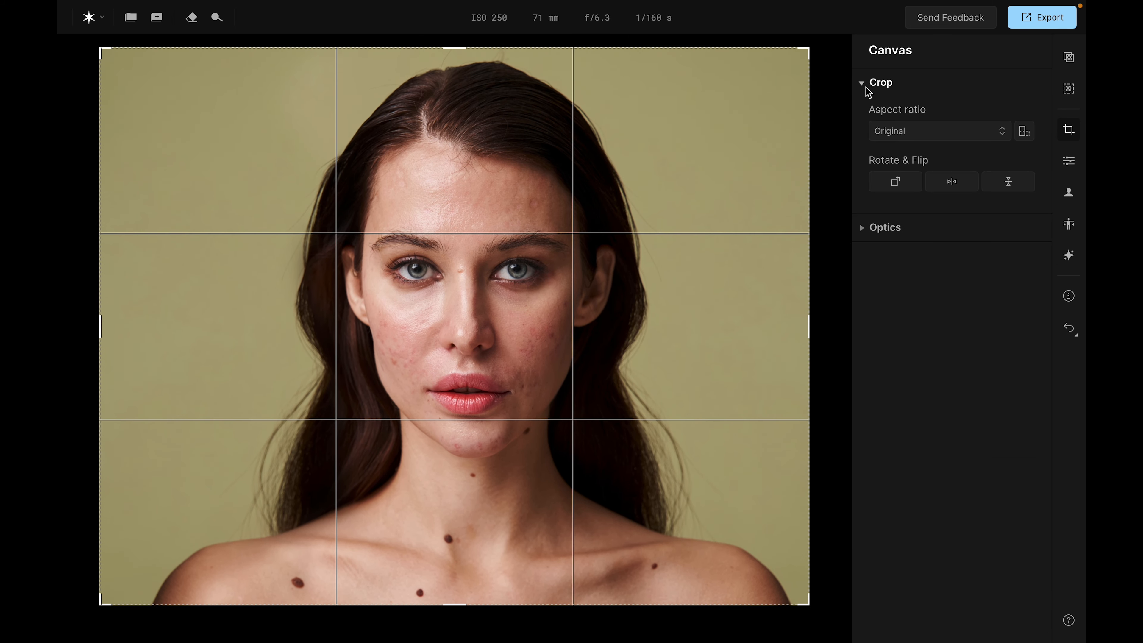
left_click(868, 232)
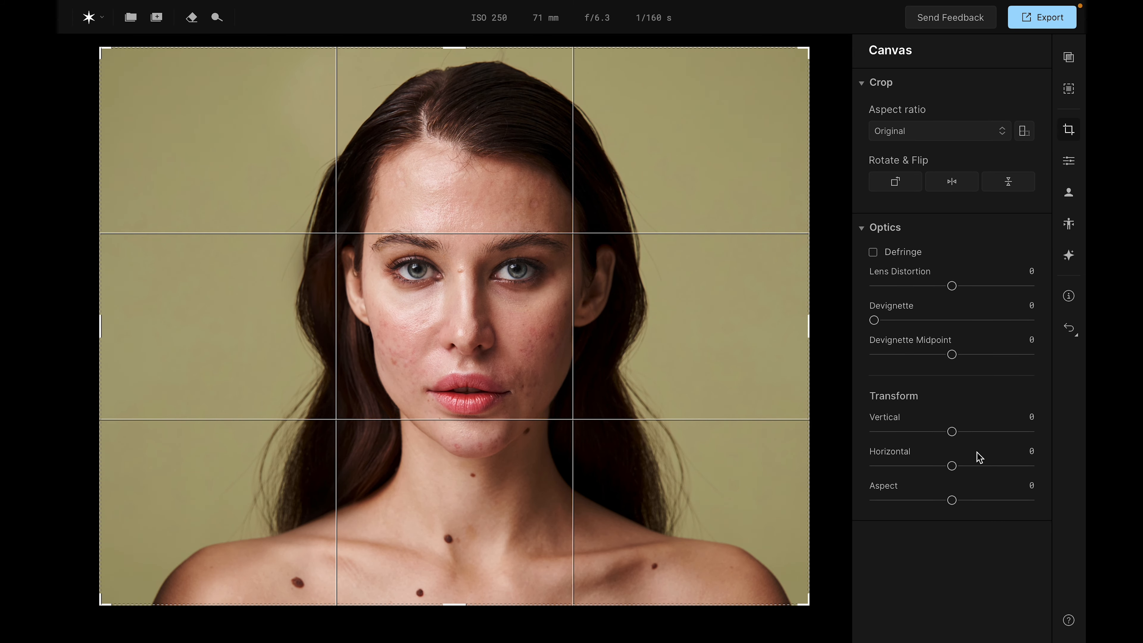
left_click(906, 255)
left_click(906, 255)
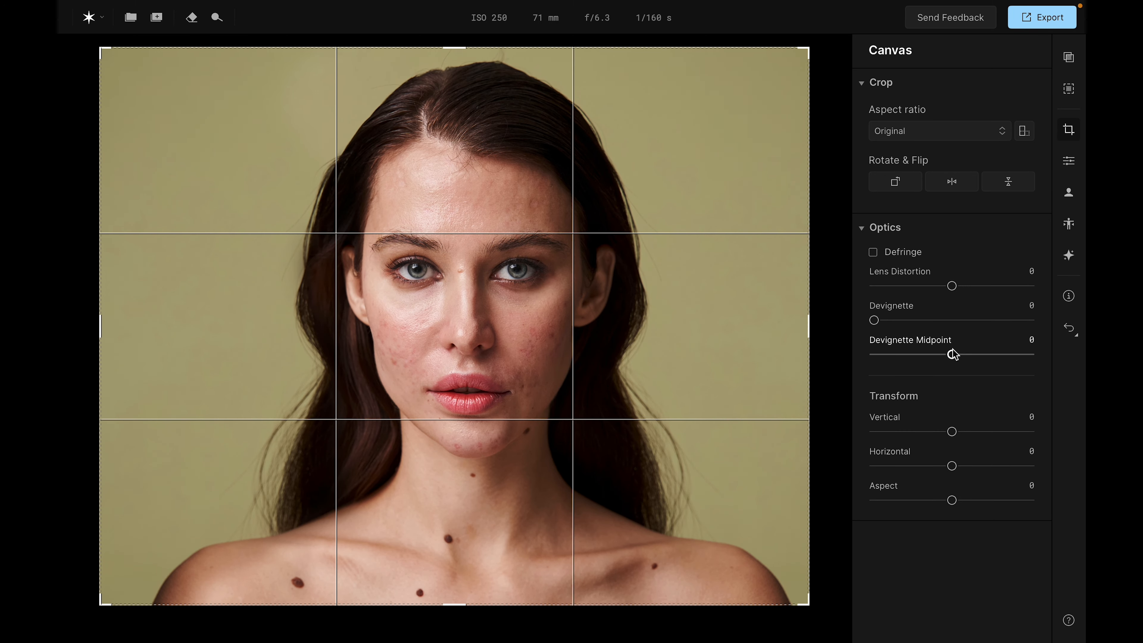
- Examine the Essentials adjustments, including the Develop, Color with HSL, and Details settings
left_click(1072, 170)
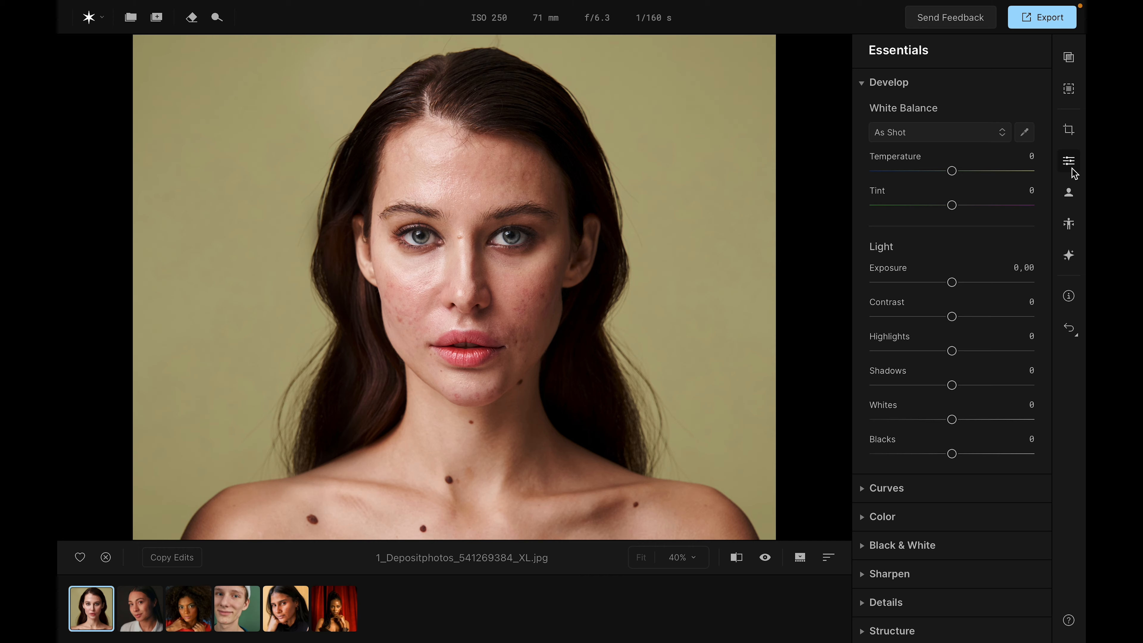
scroll(936, 292, "down", 1)
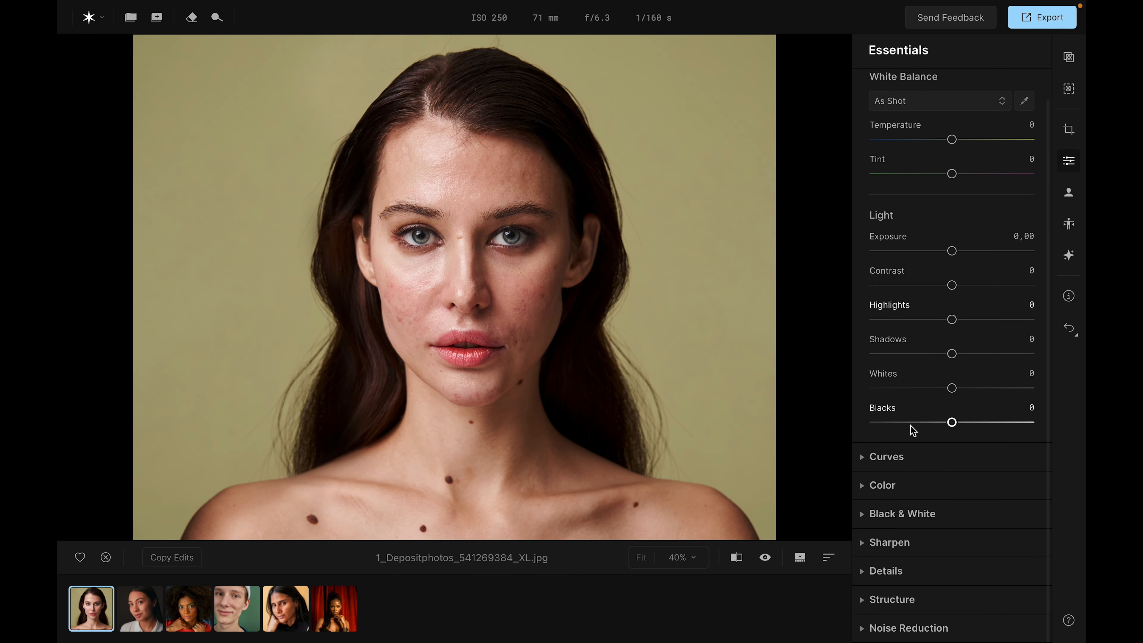
left_click(899, 484)
scroll(947, 387, "down", 6)
scroll(951, 381, "down", 5)
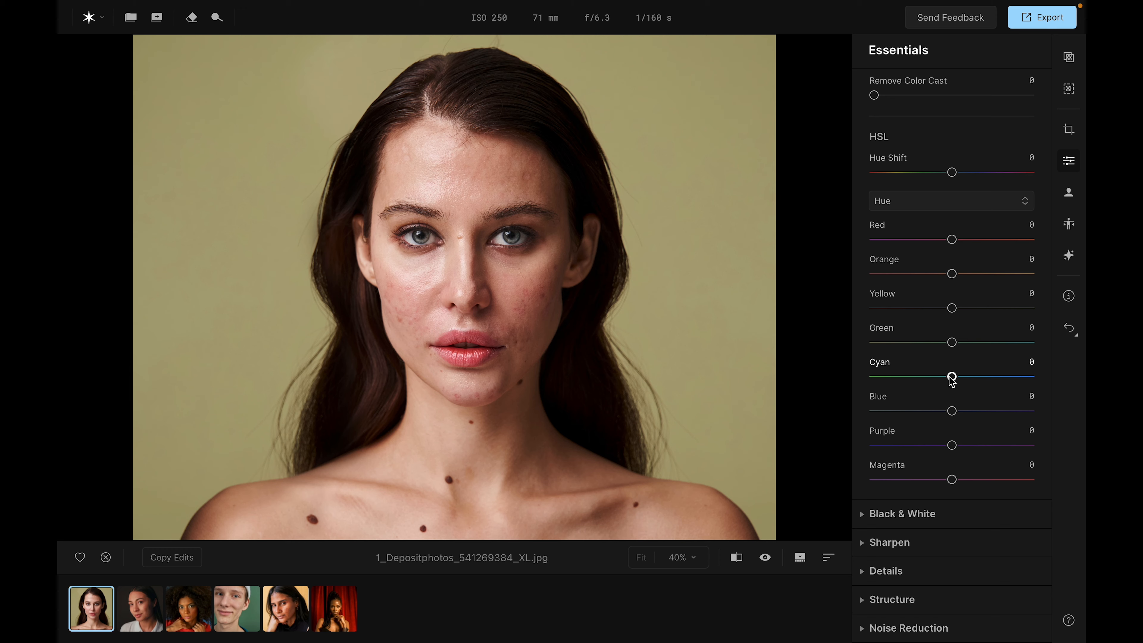
left_click(890, 572)
scroll(913, 487, "down", 3)
scroll(928, 439, "down", 1)
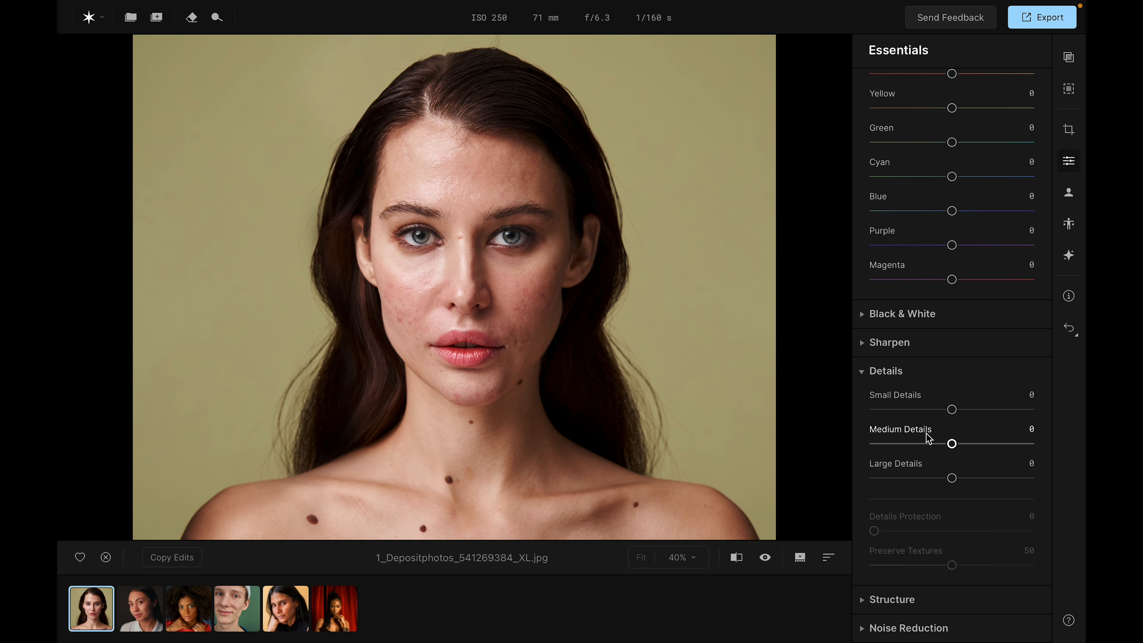
scroll(926, 437, "up", 20)
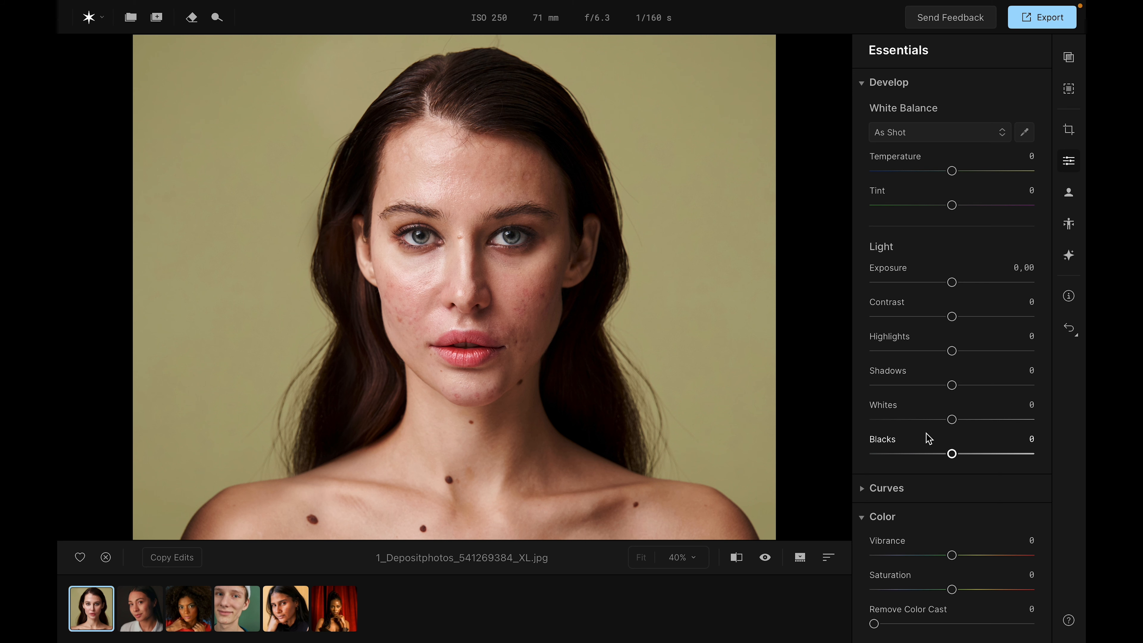
- Set Blemish Removal to 100 in the Skin section of the Retouch tools
left_click(1068, 196)
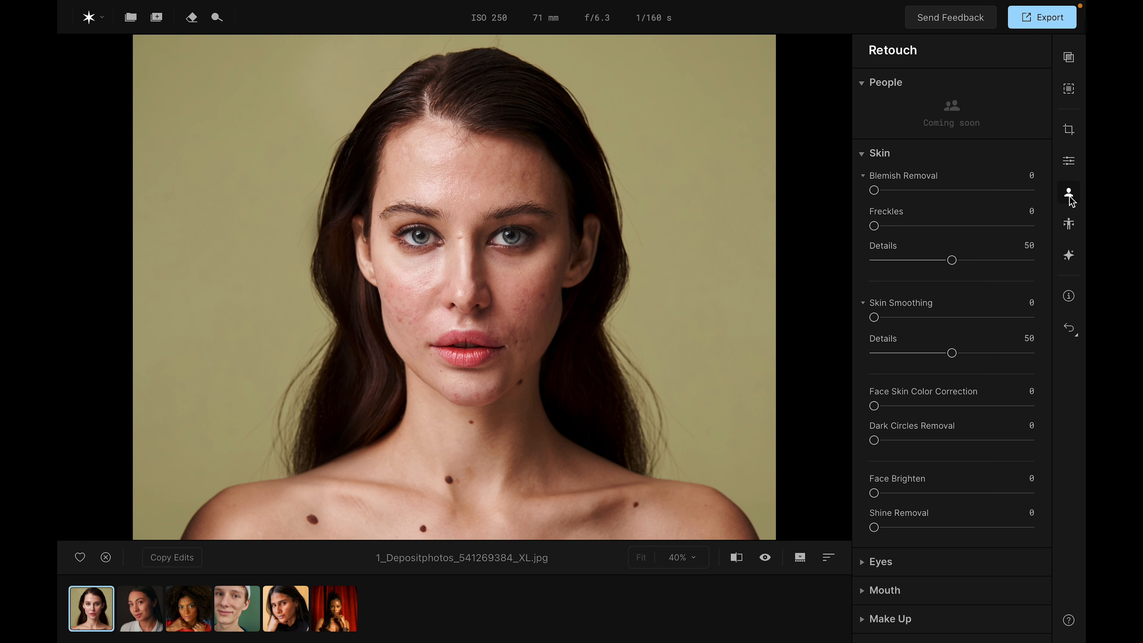
left_click(866, 153)
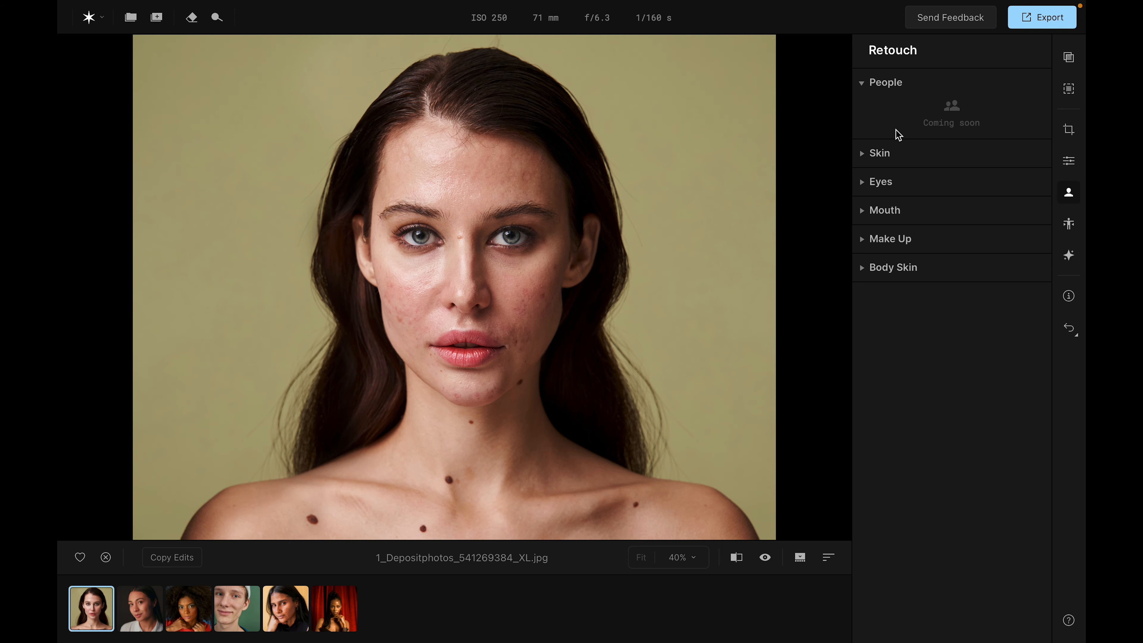
left_click(863, 162)
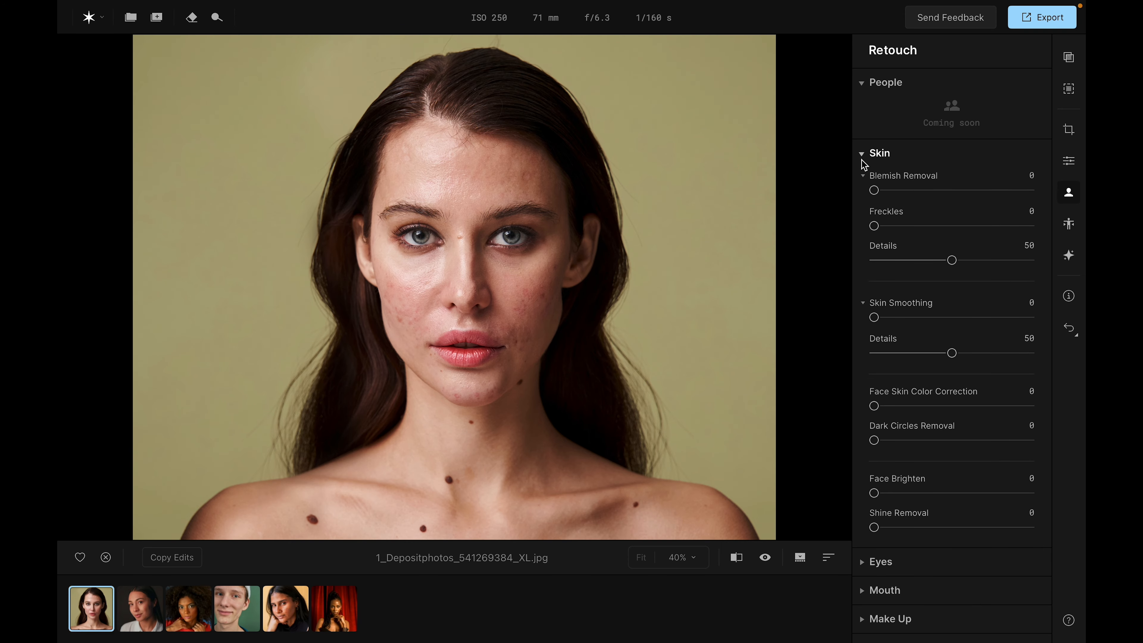
scroll(949, 348, "down", 1)
scroll(948, 340, "up", 1)
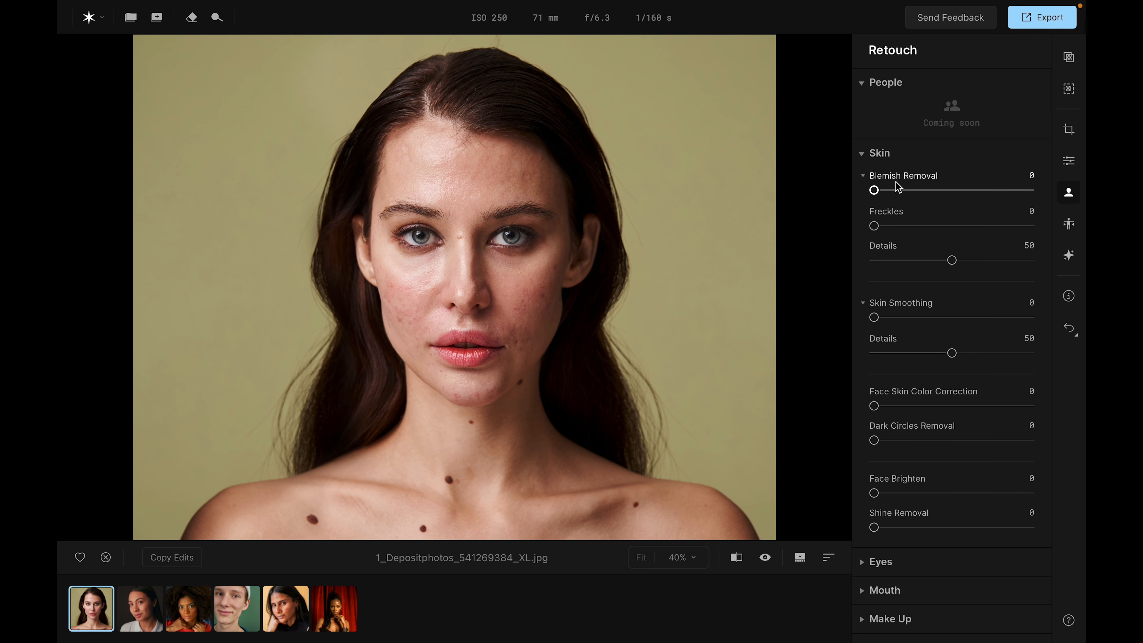
left_click_drag(873, 190, 1052, 198)
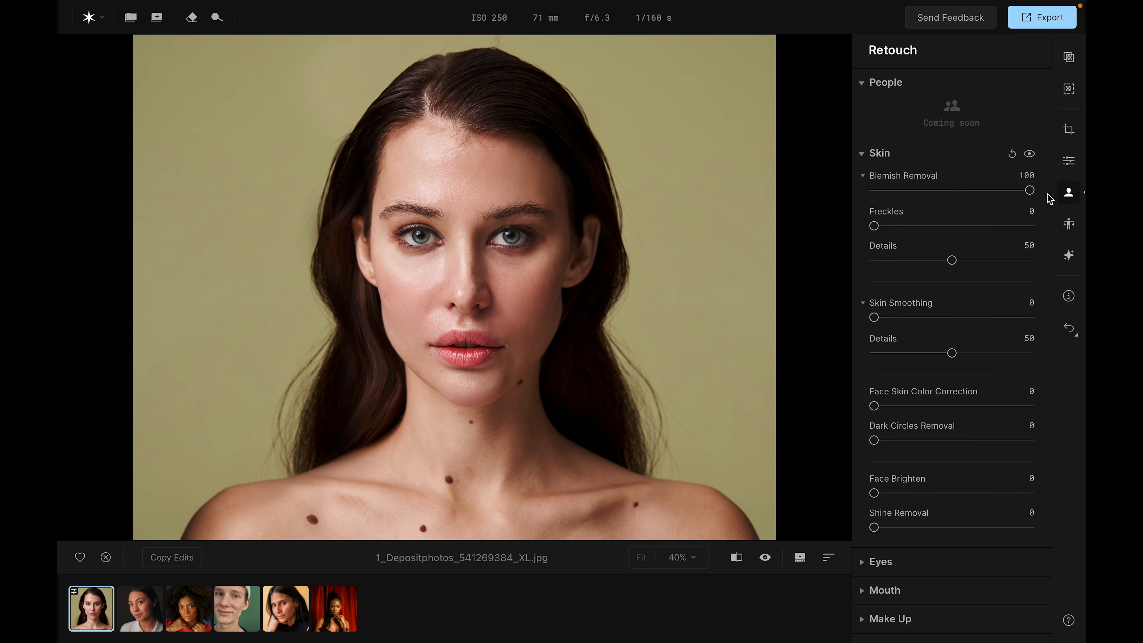
- Compare the portrait before and after the skin retouch by repeatedly hiding and showing the Skin adjustments
left_click(1030, 158)
left_click(1030, 158)
left_click(1030, 158)
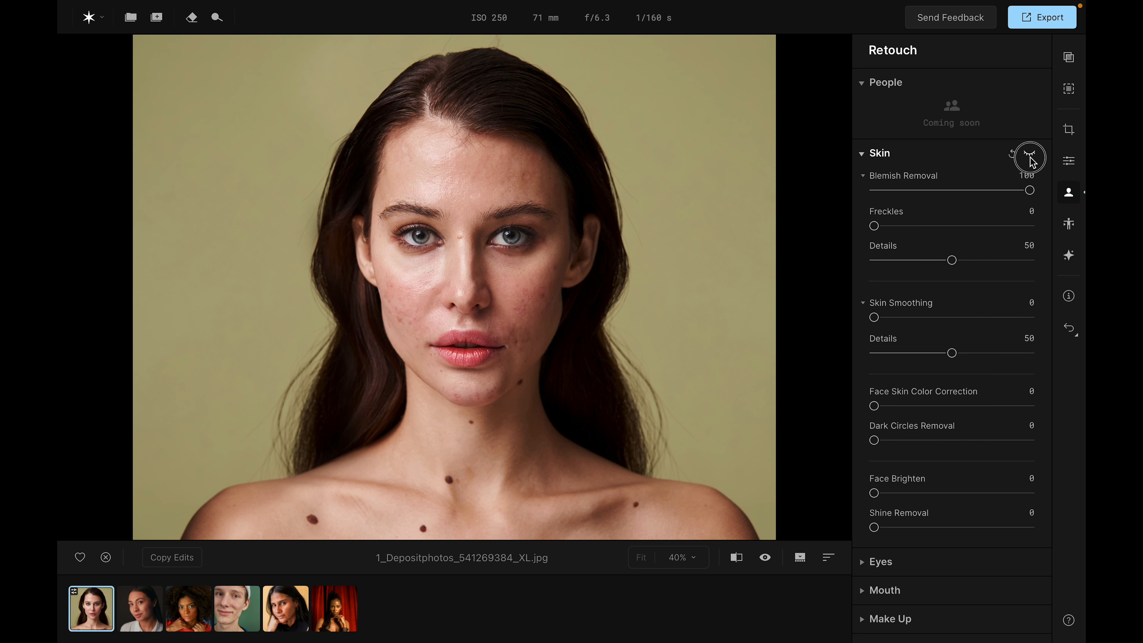
left_click(1030, 157)
left_click(1030, 157)
left_click(1030, 158)
left_click(1031, 157)
left_click(1030, 157)
left_click(1030, 157)
left_click(1030, 158)
left_click(1029, 157)
left_click(1030, 158)
left_click(1031, 157)
left_click(1030, 156)
- Try a Freckles strength of 74 in the Skin section and return it to 0
left_click(873, 226)
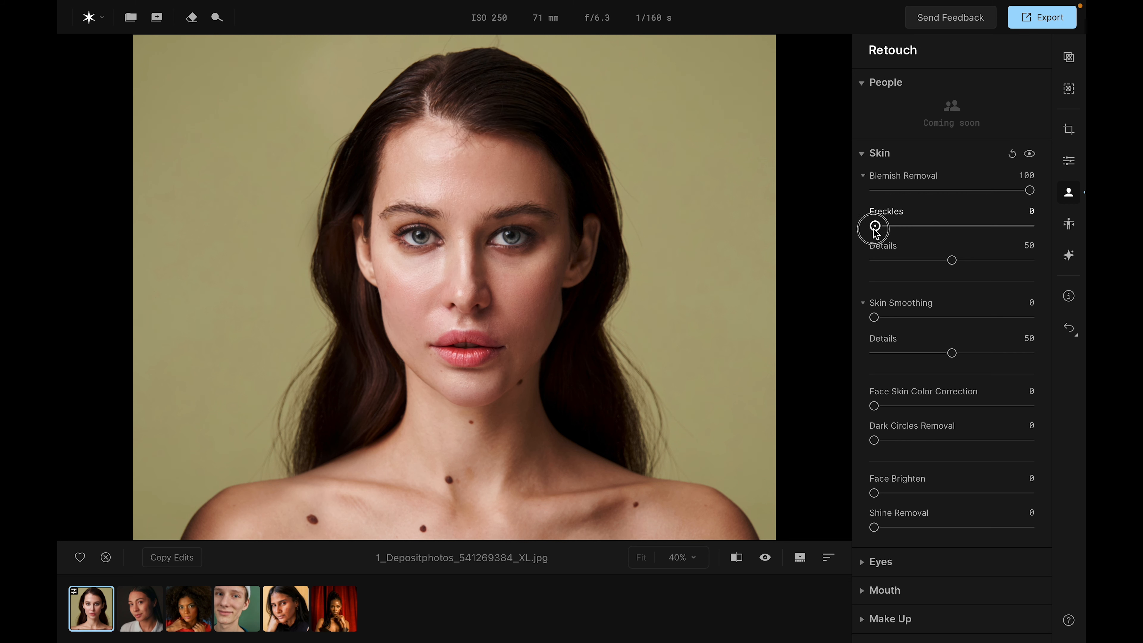
left_click_drag(873, 226, 988, 227)
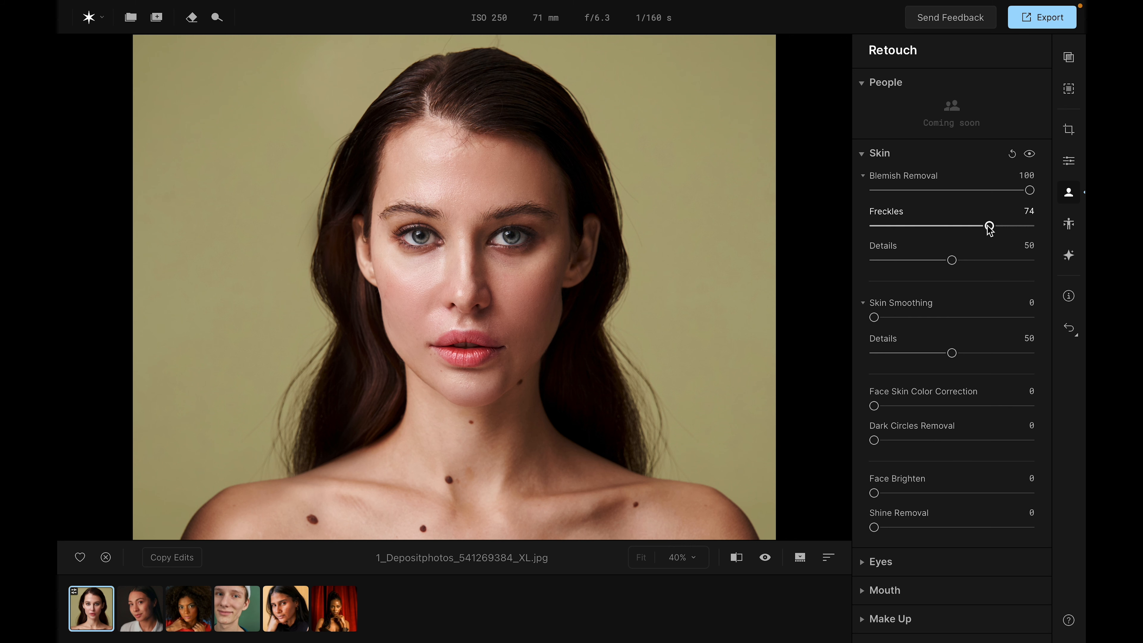
left_click_drag(988, 227, 829, 237)
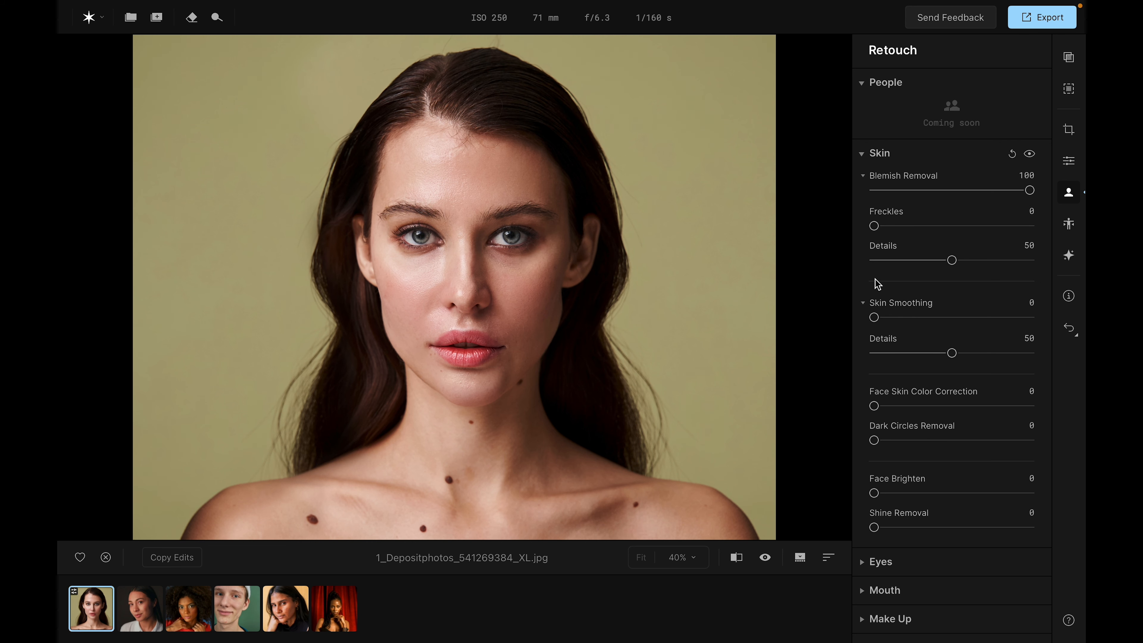
- Set Skin Smoothing to 97 in the Skin section, keeping the Blemish Removal Details at 50
mouse_move(951, 260)
left_mouse_down()
mouse_move(1009, 260)
mouse_move(884, 261)
mouse_move(957, 264)
left_mouse_up()
scroll(958, 288, "down", 1)
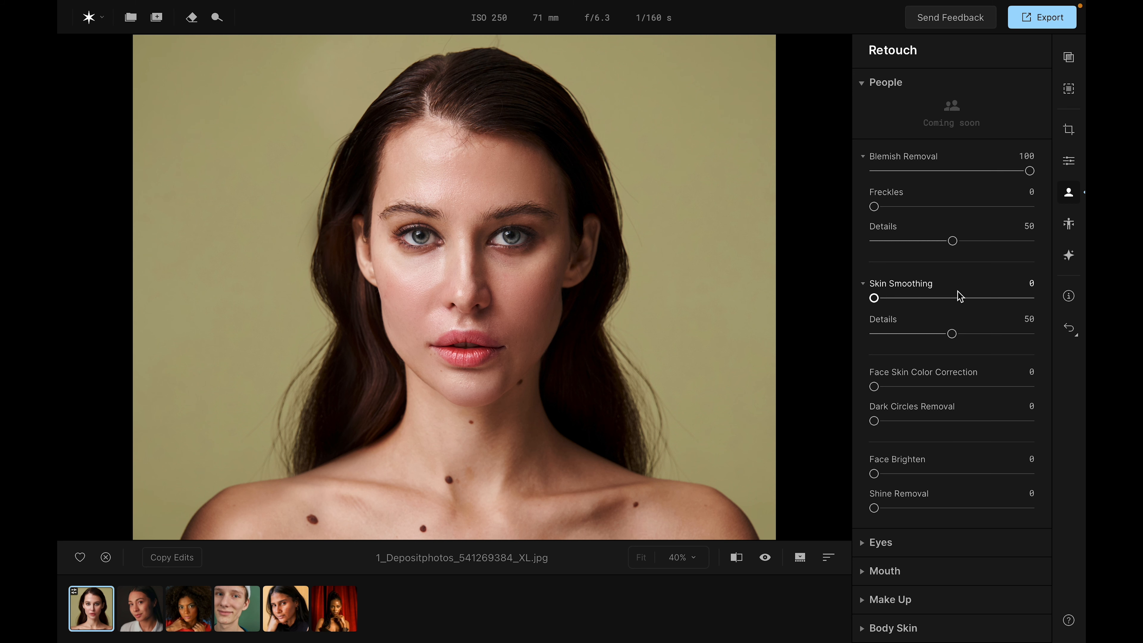
left_click_drag(874, 298, 1024, 316)
scroll(876, 320, "up", 1)
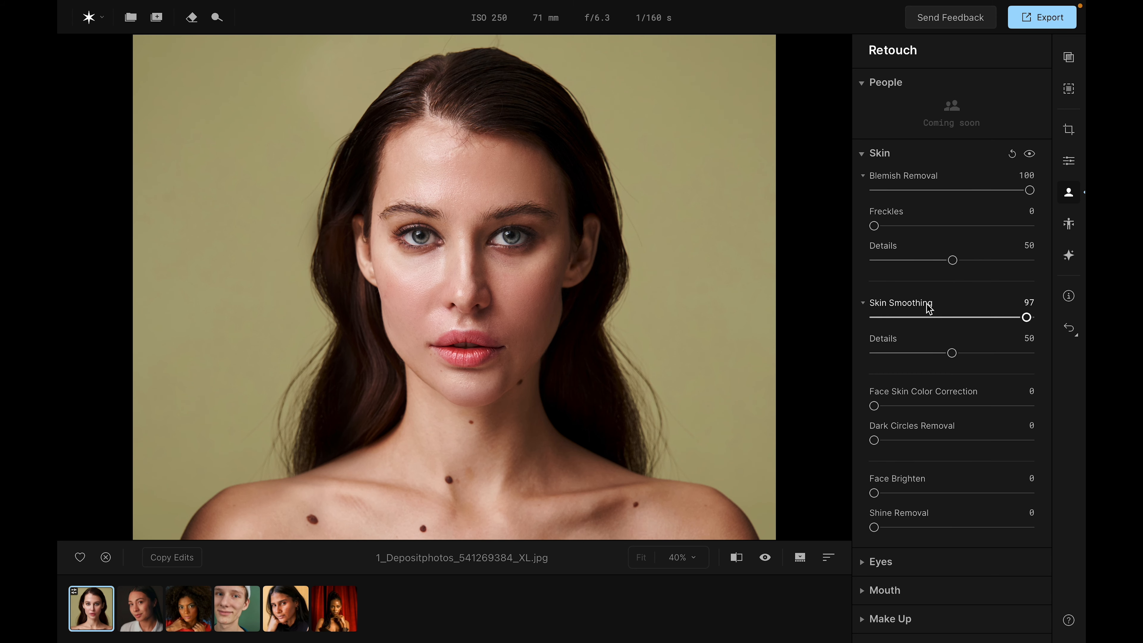
- Set both Face Skin Color Correction and Dark Circles Removal to 100
scroll(920, 320, "down", 1)
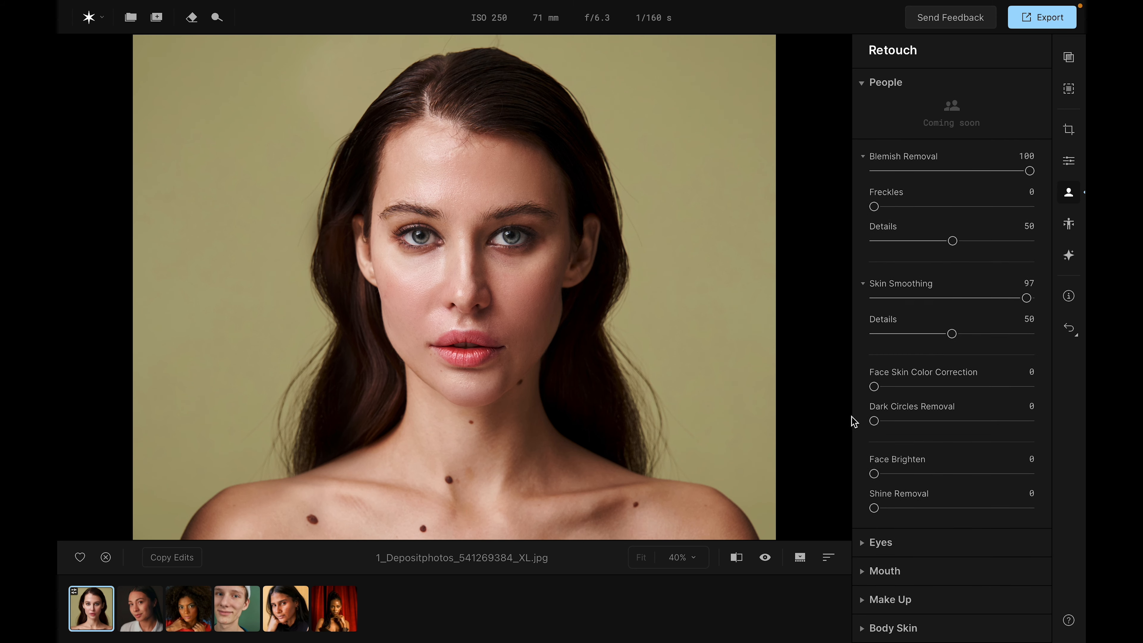
left_click_drag(874, 387, 1037, 386)
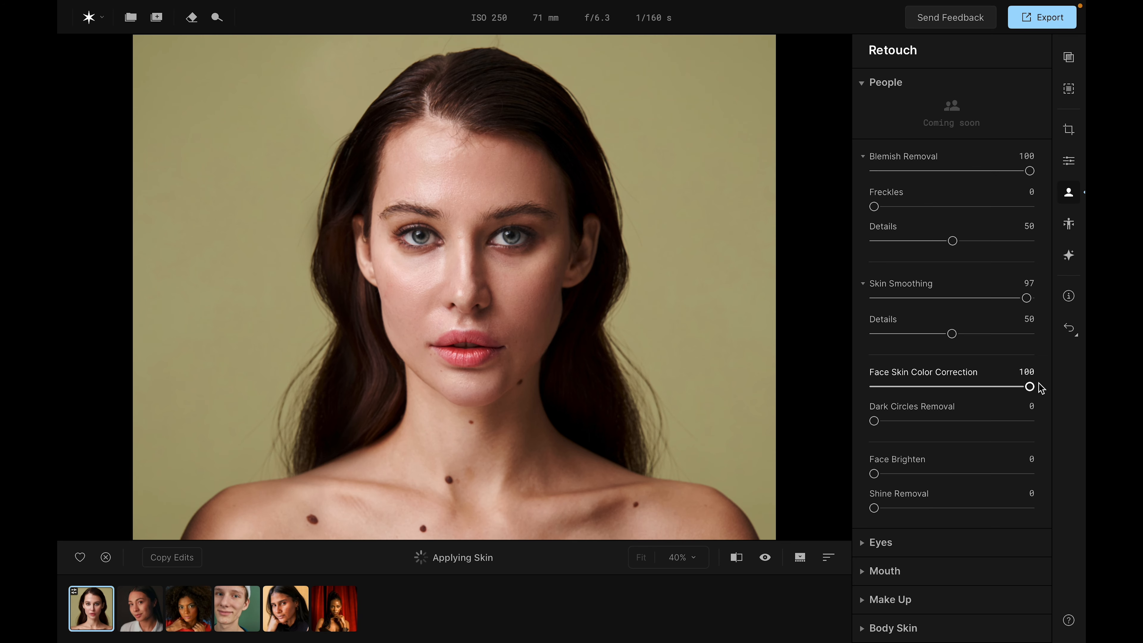
left_click_drag(875, 422, 1047, 404)
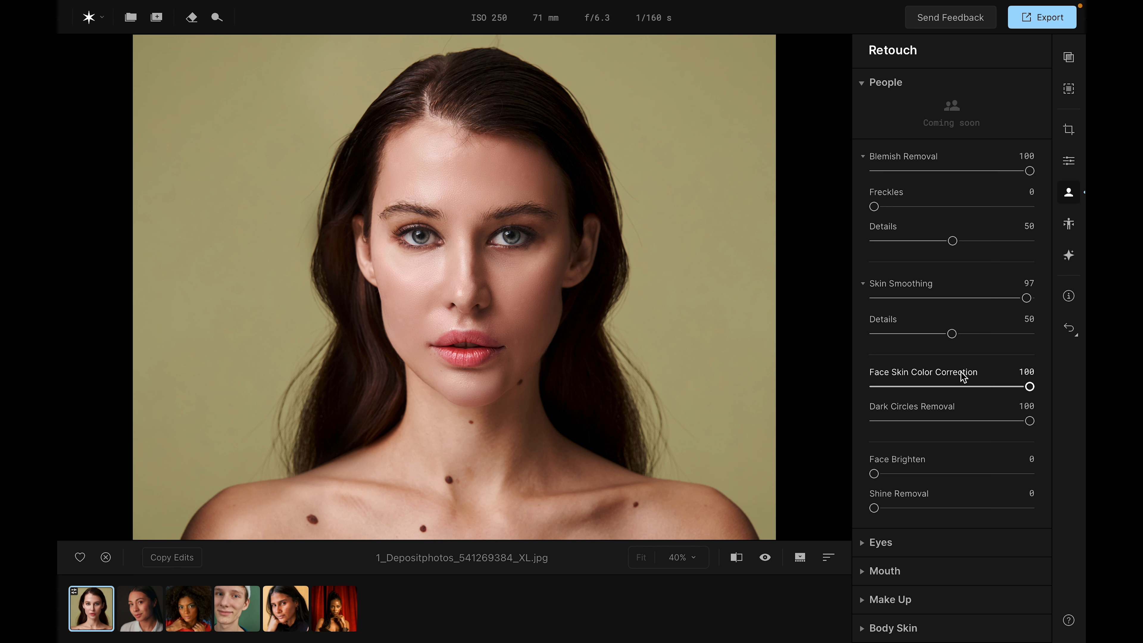
- Try Face Brighten at its maximum of 100, and settle on a subtle value of 5
left_click(873, 474)
left_click_drag(876, 474, 1054, 478)
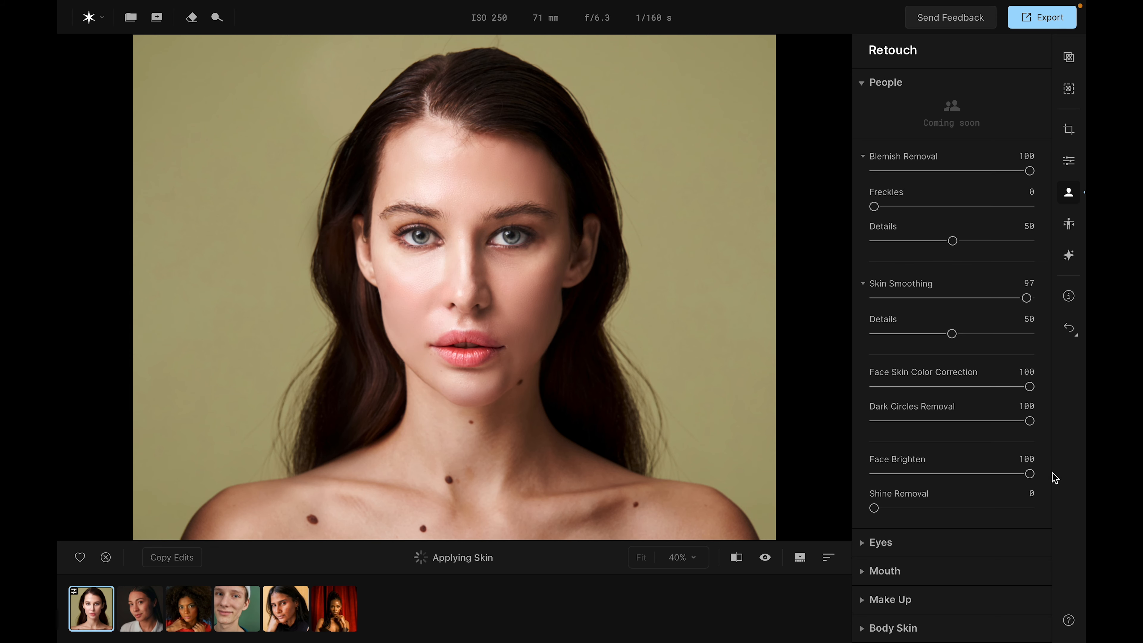
left_click(1030, 474)
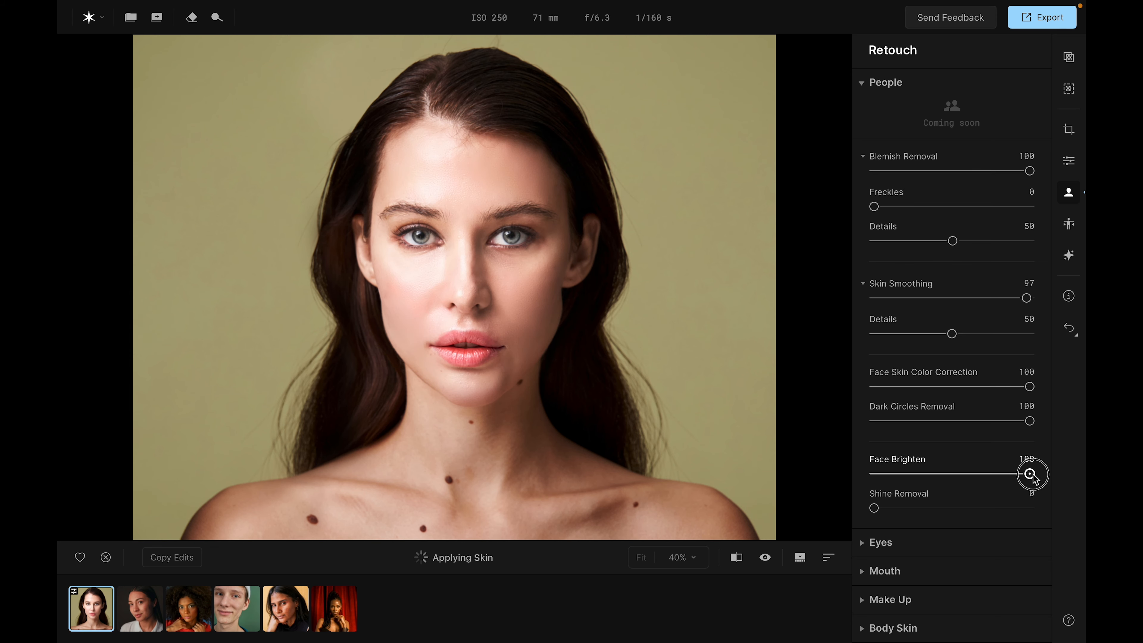
left_click_drag(1030, 475, 899, 476)
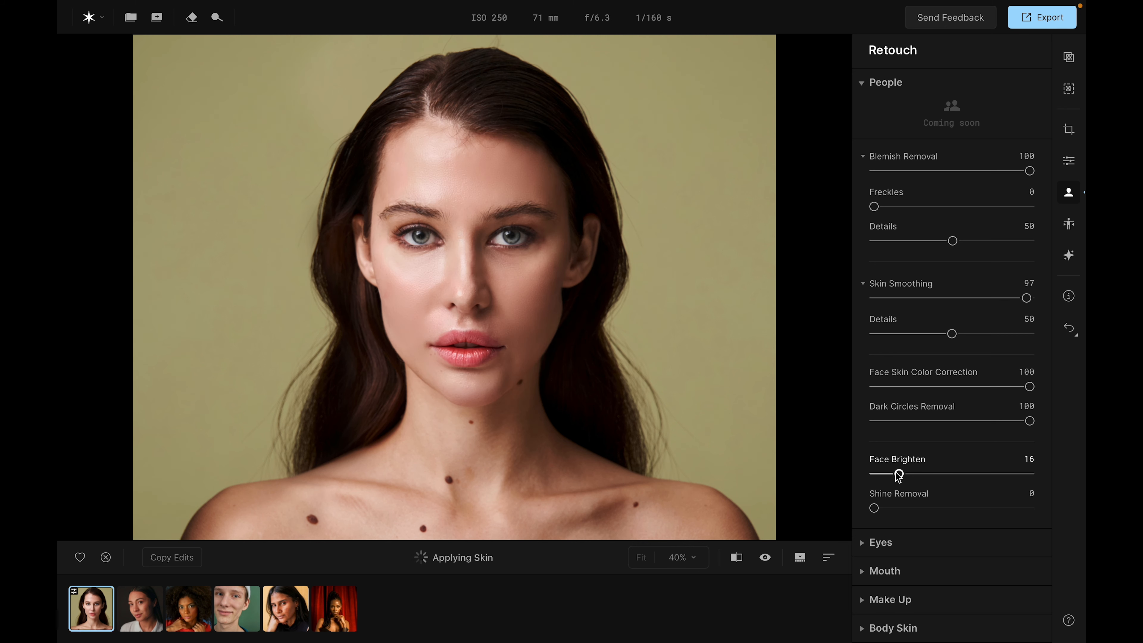
left_click(881, 475)
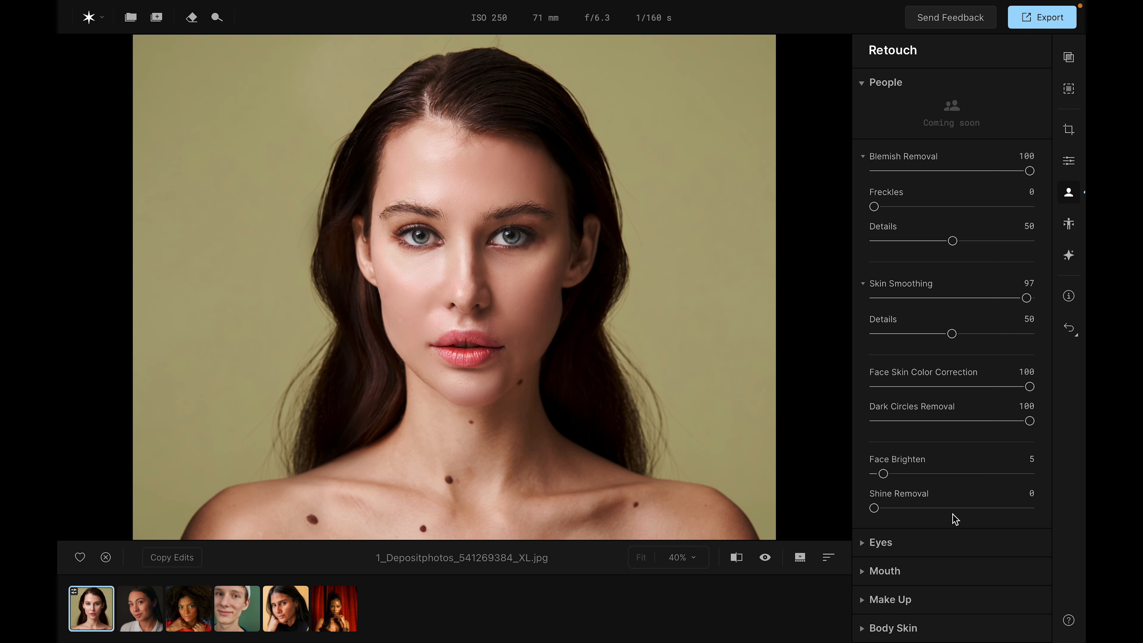
- Compare Shine Removal at 90 and at 0, and set it to 77
left_click_drag(949, 508, 1015, 513)
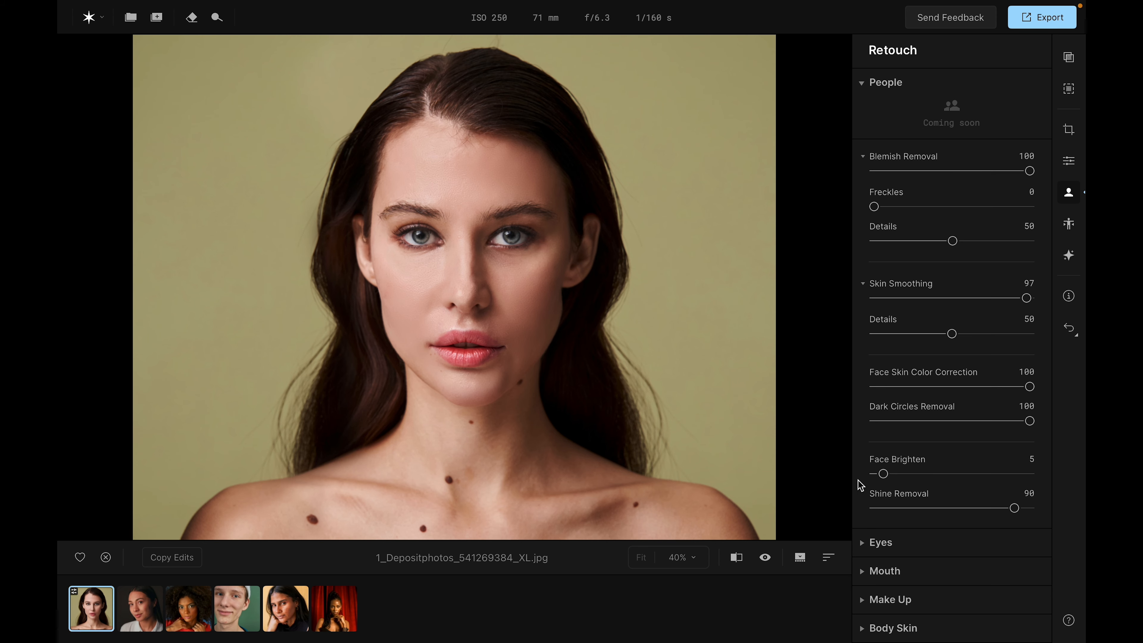
left_click_drag(1014, 508, 798, 512)
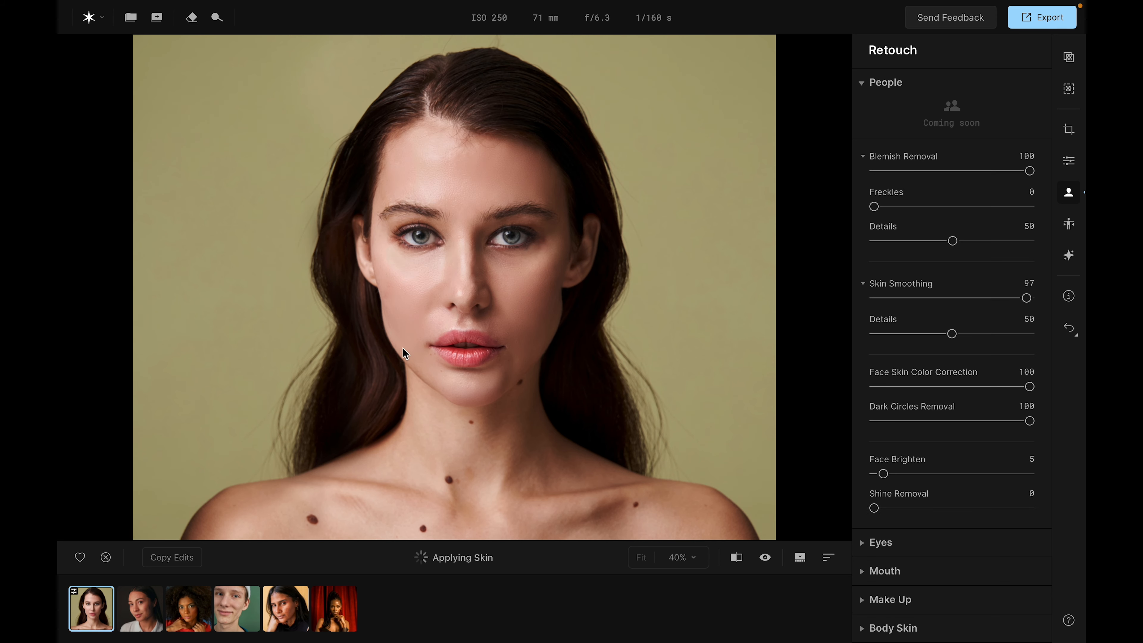
left_click(996, 508)
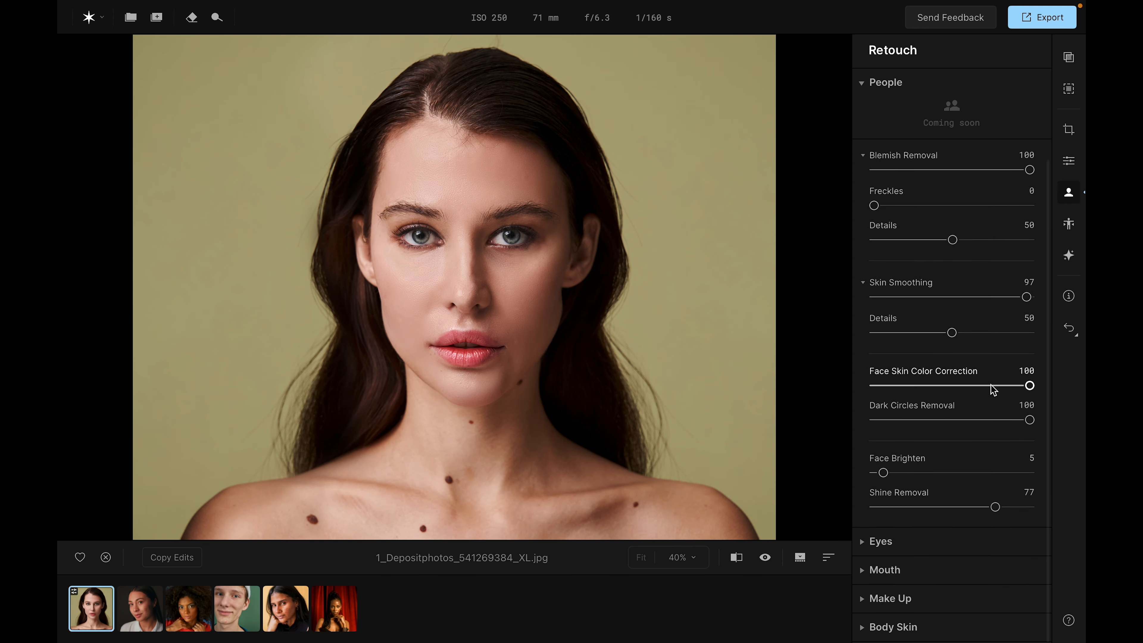
- Change the iris color from the original to Blue in the Eyes section
left_click(864, 546)
scroll(942, 330, "down", 5)
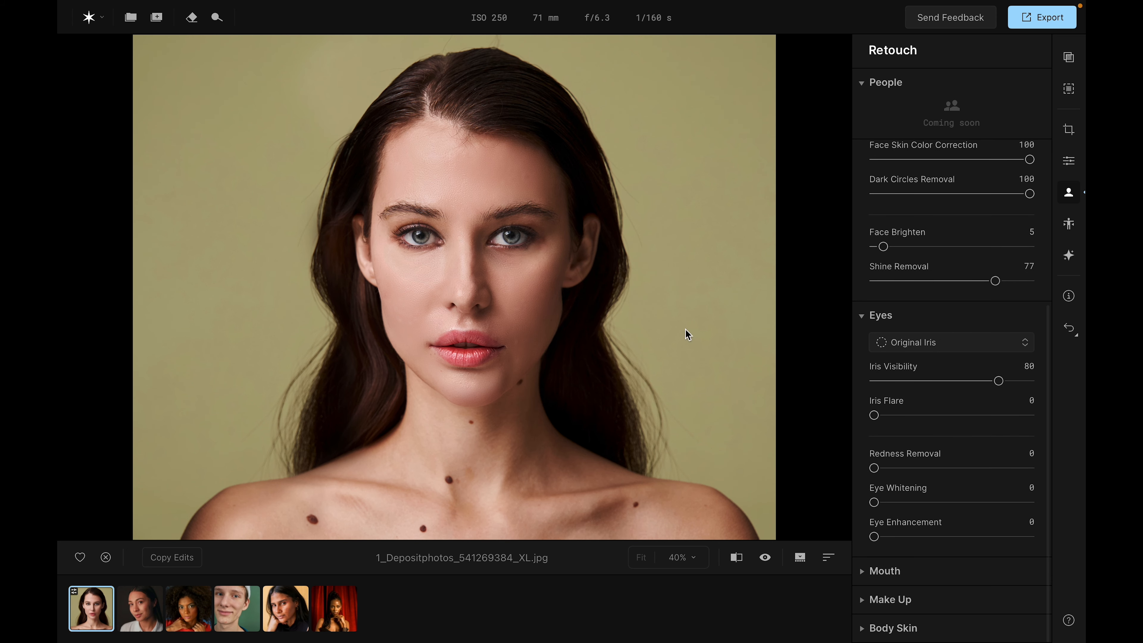
left_click(961, 342)
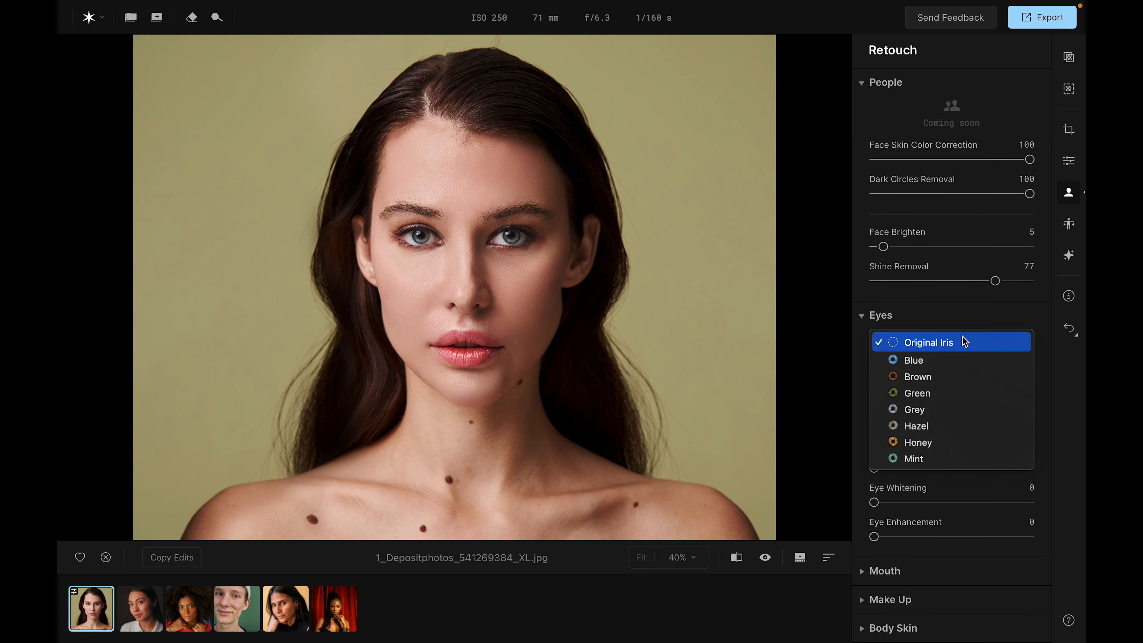
left_click(954, 360)
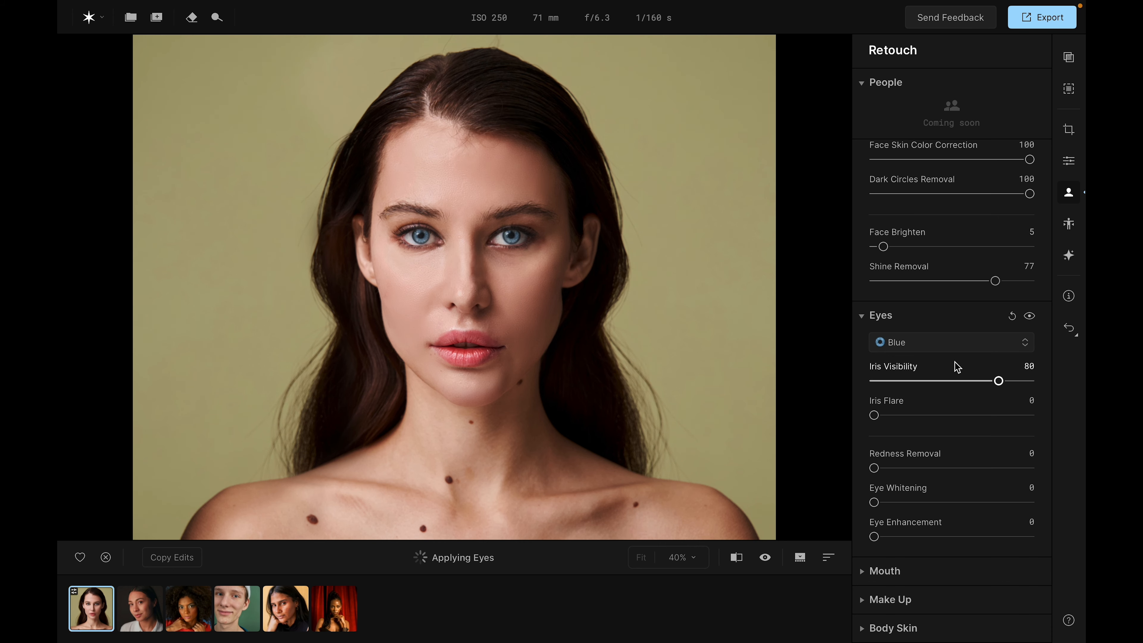
- Try the Grey, Honey and Brown iris colors and return to Blue
left_click(944, 345)
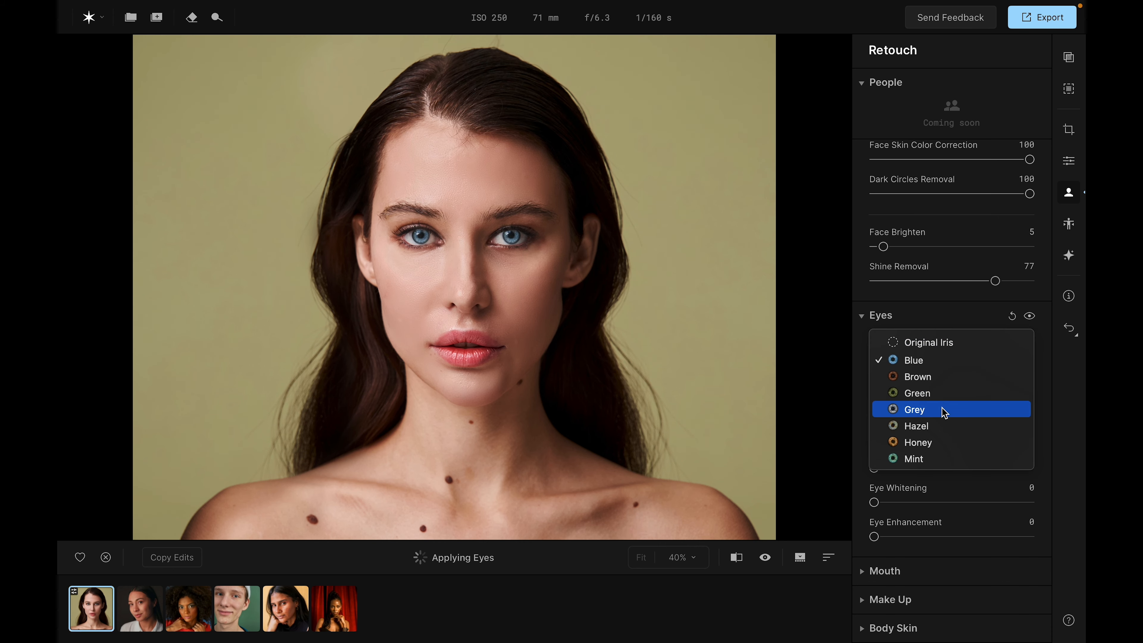
left_click(944, 413)
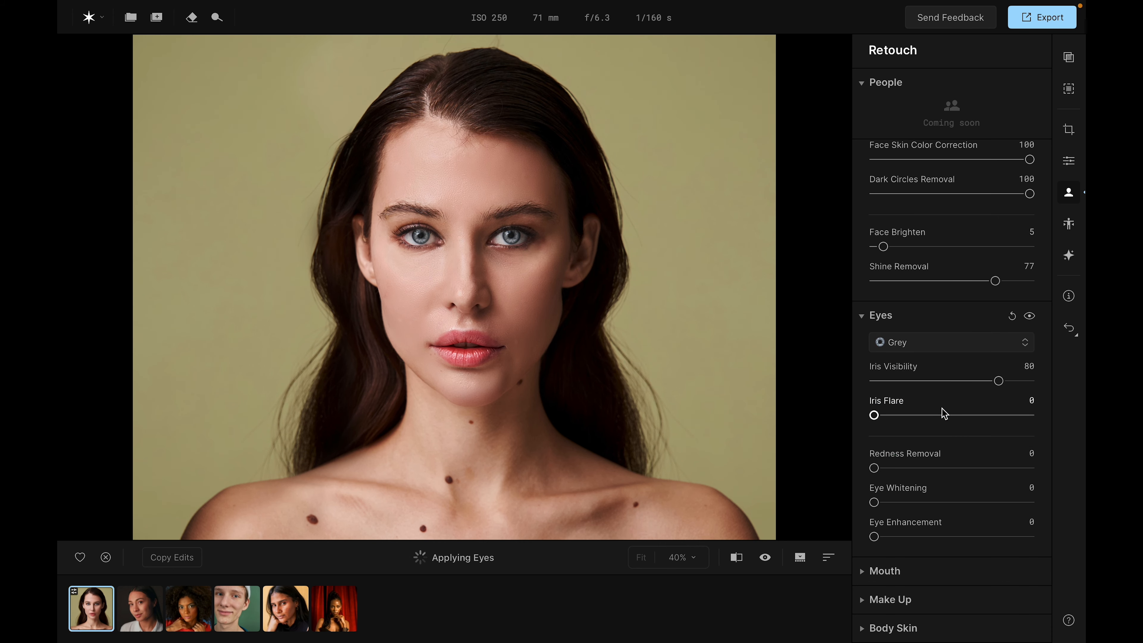
left_click(939, 345)
left_click(937, 442)
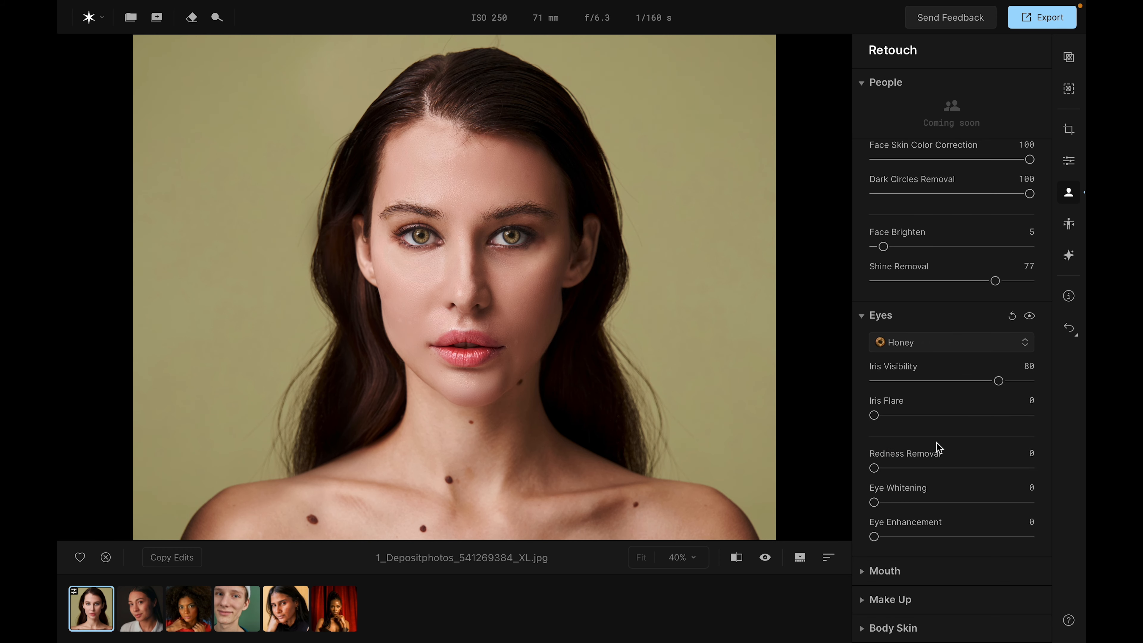
left_click(940, 344)
left_click(938, 378)
left_click(942, 343)
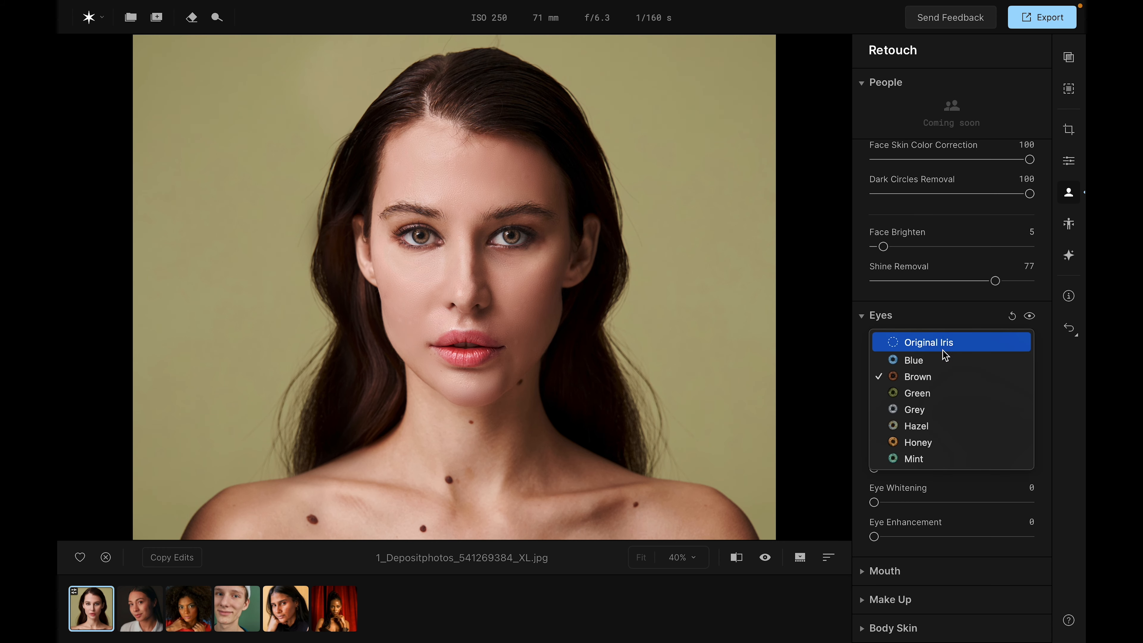
left_click(940, 364)
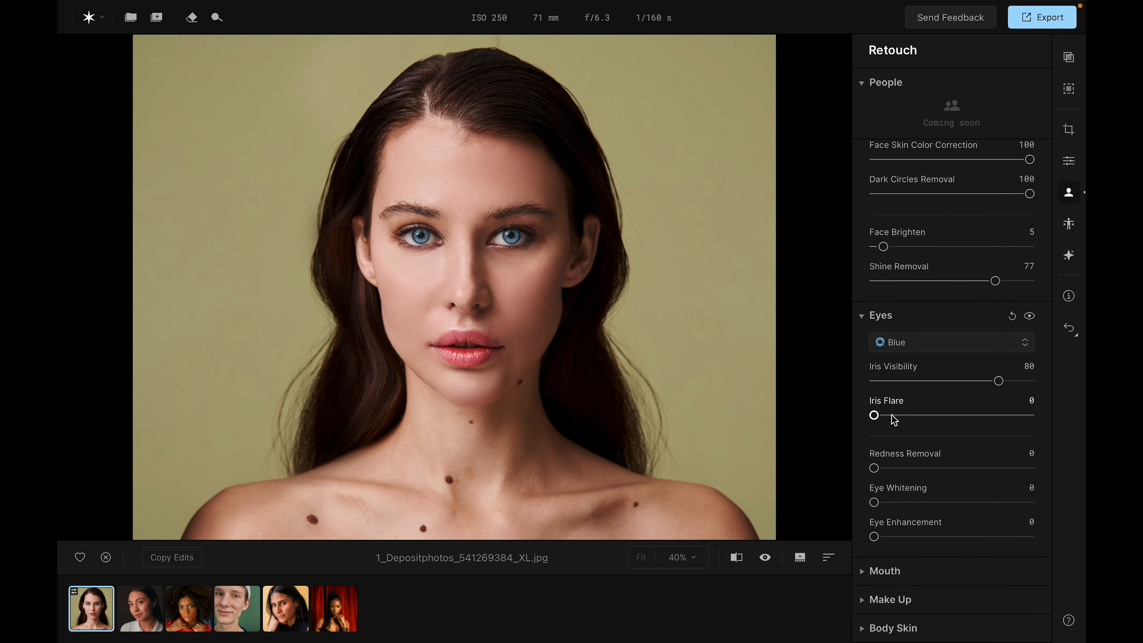
- Compare high and low Iris Flare strengths on a close-up of the eyes, and set Iris Flare to 50
left_click_drag(875, 415, 1005, 415)
double_click(422, 243)
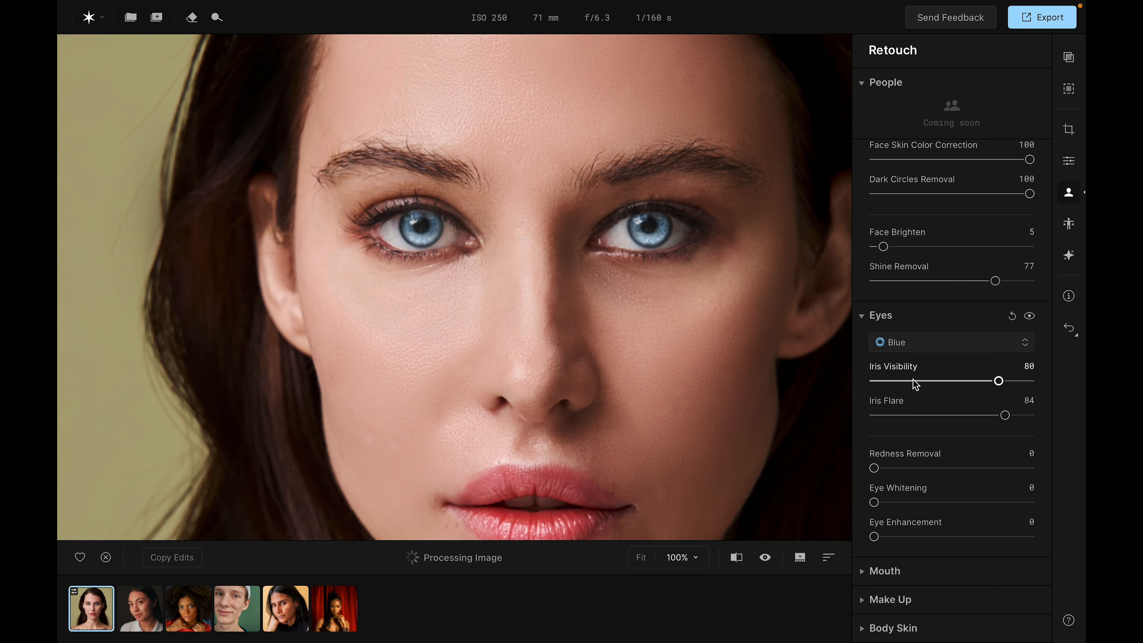
left_click_drag(1004, 415, 878, 415)
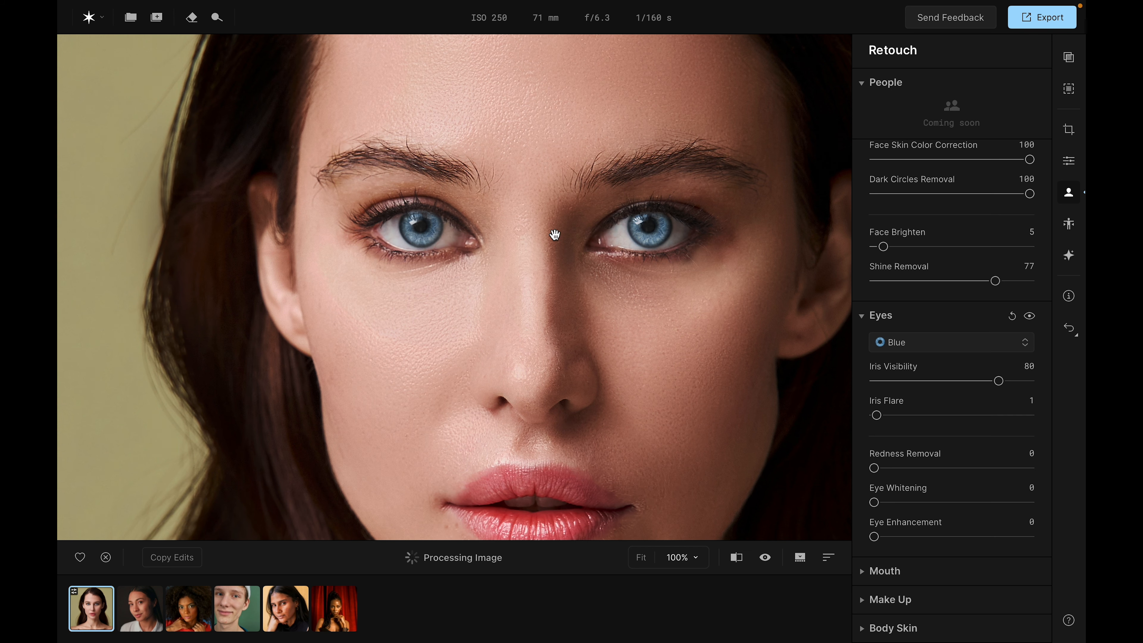
left_click(953, 415)
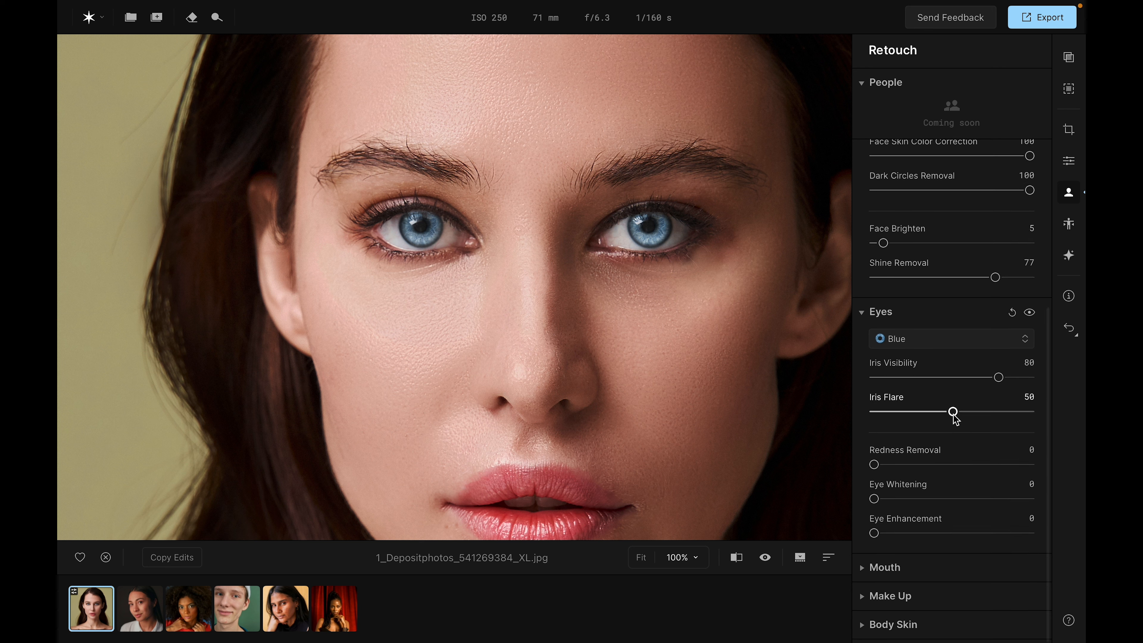
- Try Redness Removal at 83 and return it to 0, and set Eye Whitening to 100
left_click_drag(937, 470, 1003, 469)
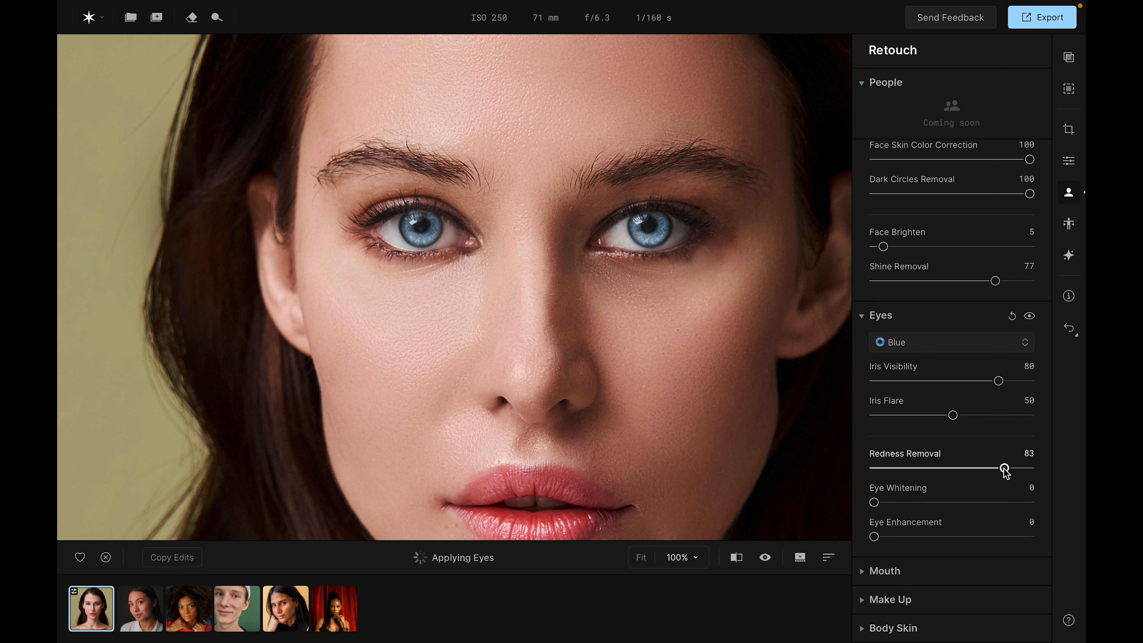
left_click_drag(1004, 470, 998, 502)
left_click(874, 502)
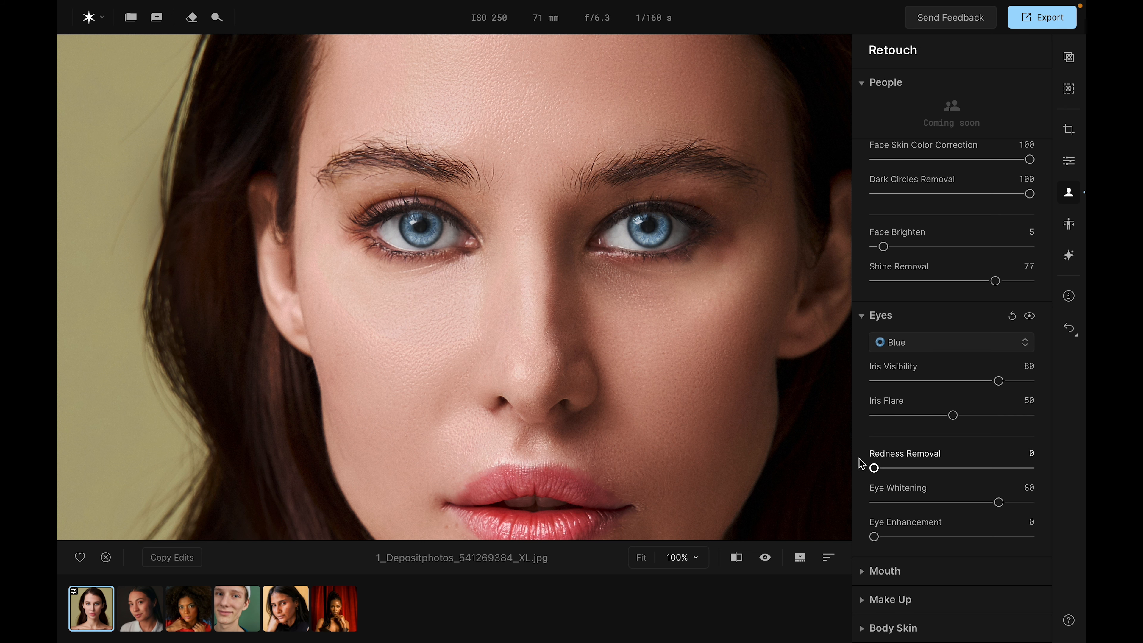
left_click_drag(999, 502, 1039, 502)
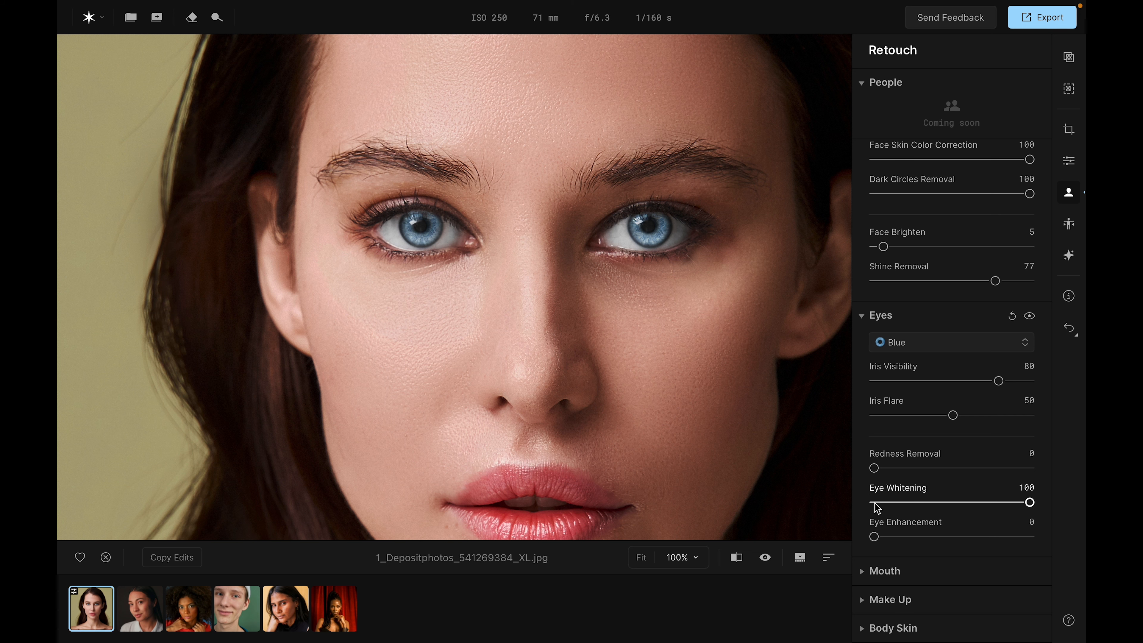
left_click(874, 503)
left_click(1030, 503)
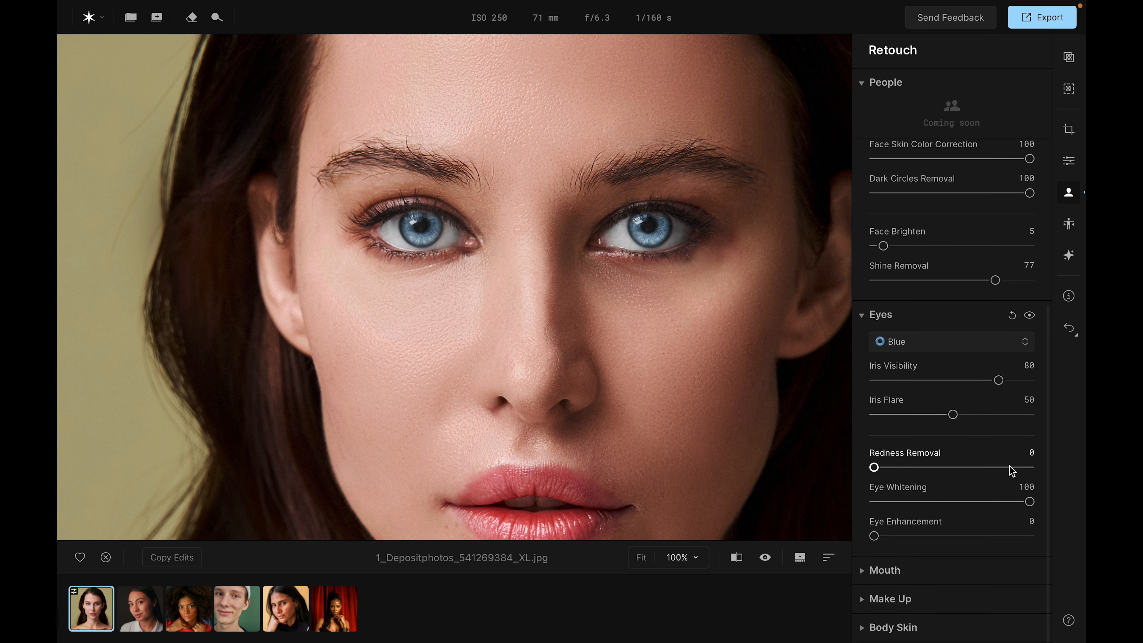
- Compare several Eye Enhancement strengths, set it to 91, and review the eyes in the whole portrait
left_click_drag(915, 538, 1007, 540)
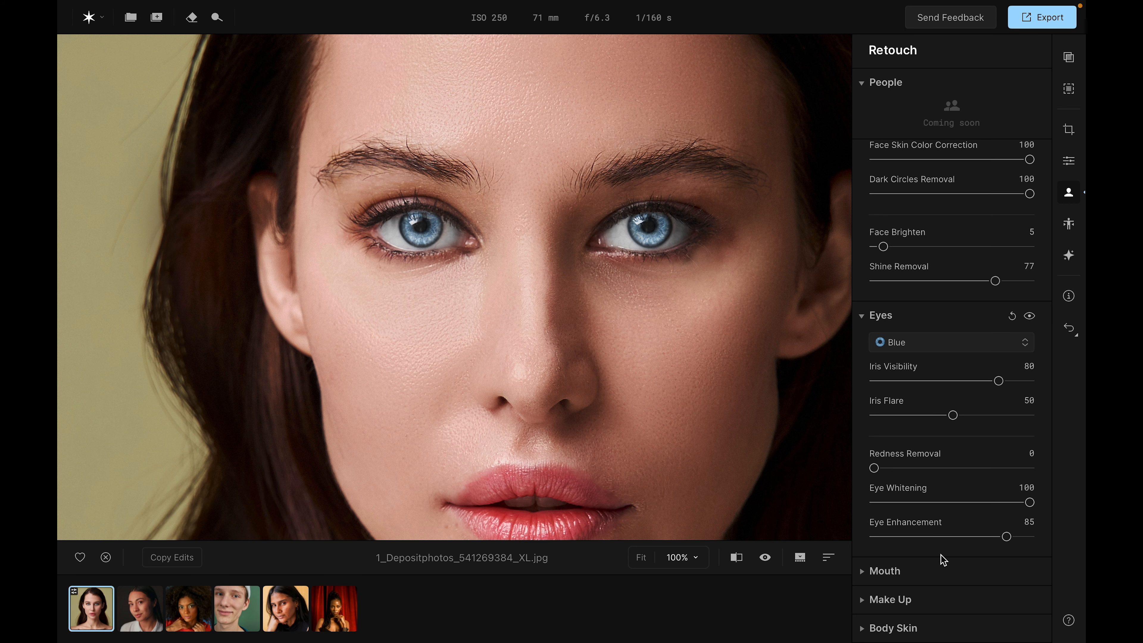
left_click(884, 535)
left_click(974, 536)
left_click(1005, 535)
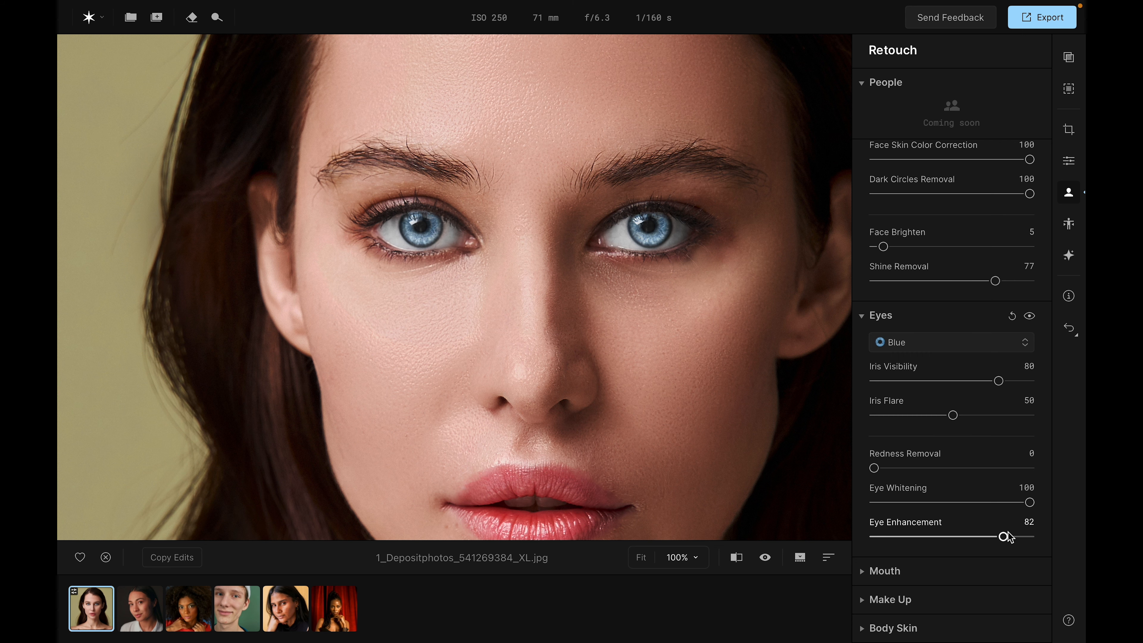
left_click(1020, 537)
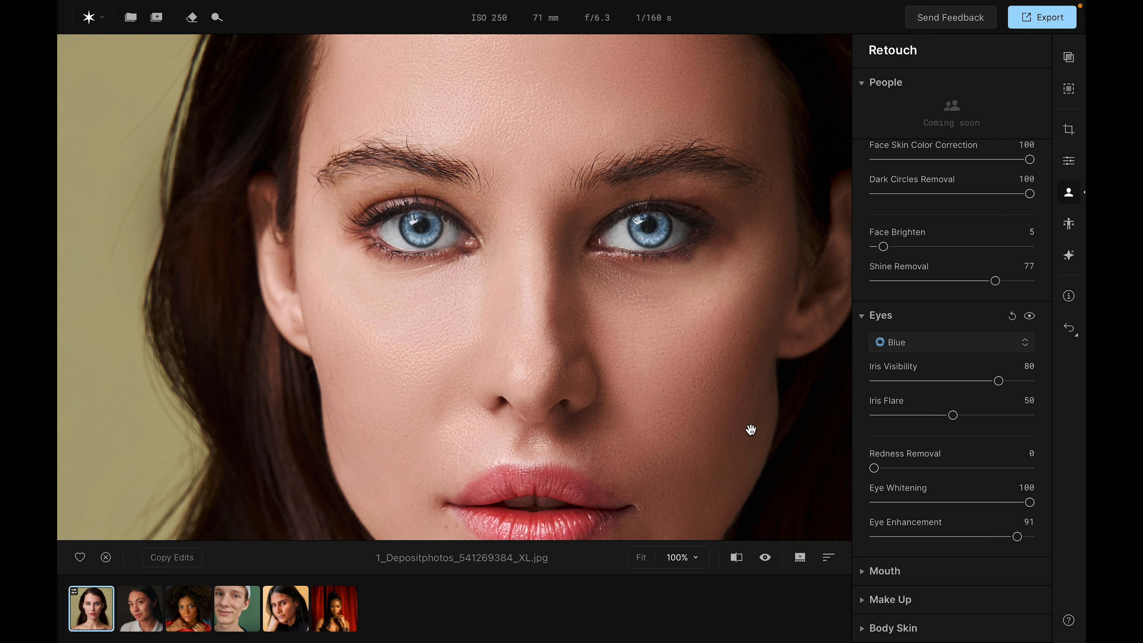
scroll(563, 300, "down", 5)
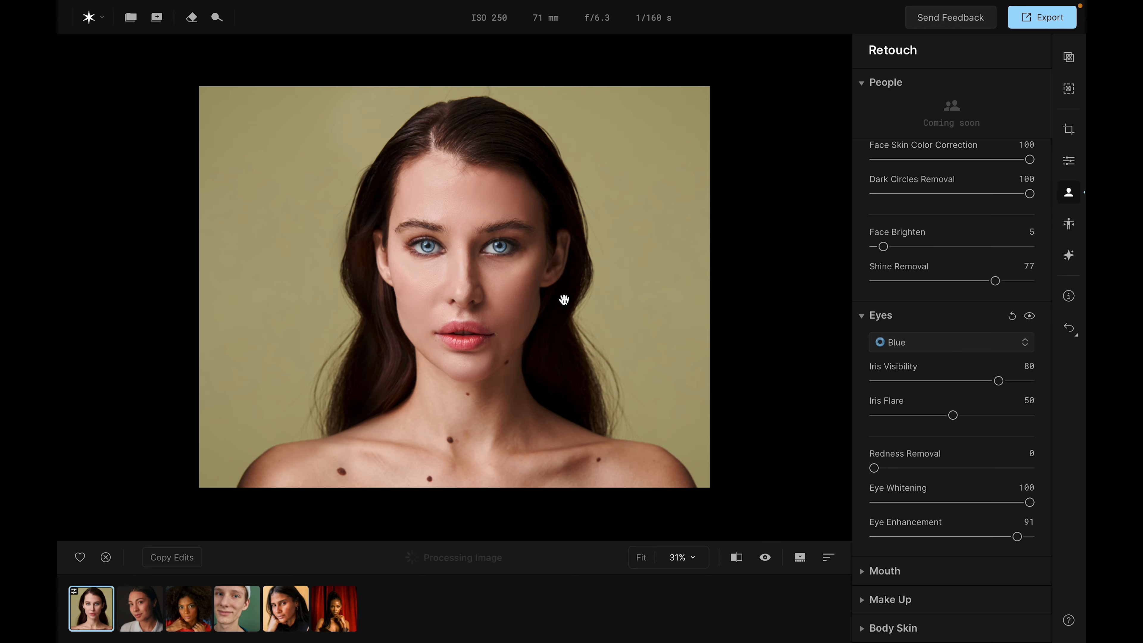
scroll(564, 299, "up", 3)
scroll(564, 300, "down", 1)
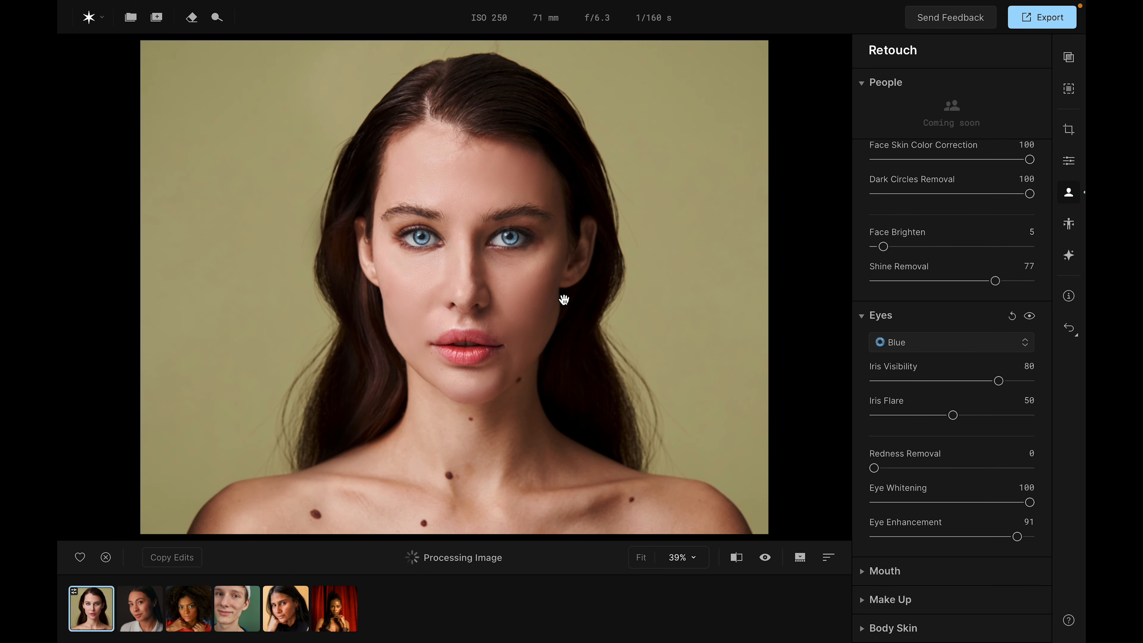
- Set the Mouth retouching to Teeth Whitening 83 and Teeth Brightening 77
left_click(879, 572)
scroll(956, 434, "down", 2)
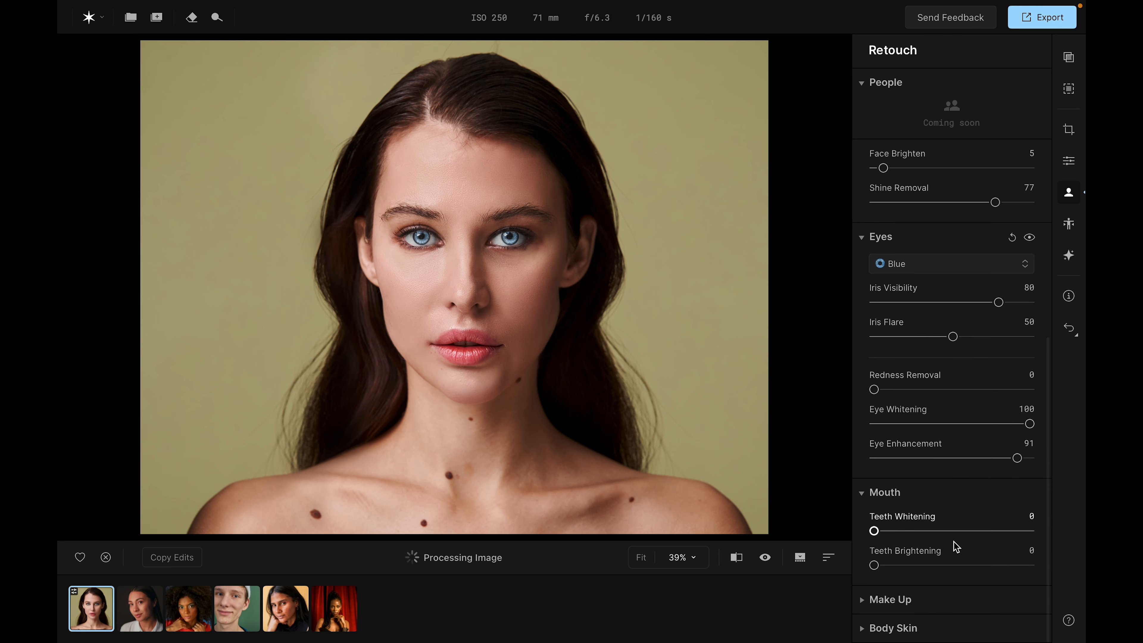
left_click_drag(942, 530, 1004, 532)
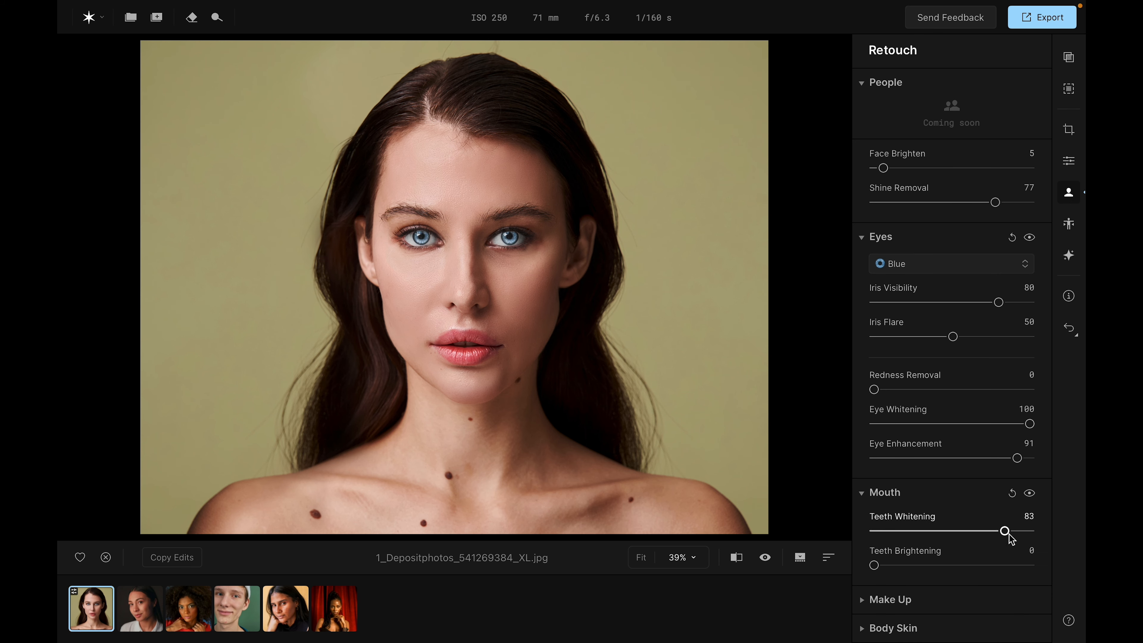
left_click(993, 567)
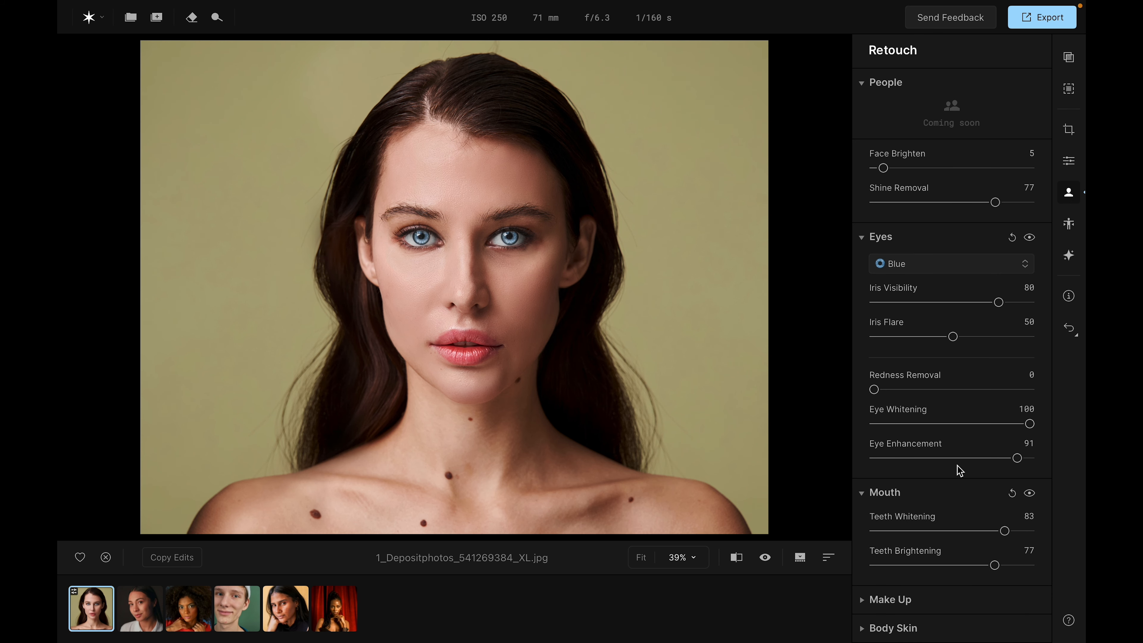
- Review the Make Up options and apply a Cheeks blush with Amount 93 and Tone 95
left_click(893, 598)
scroll(927, 290, "down", 10)
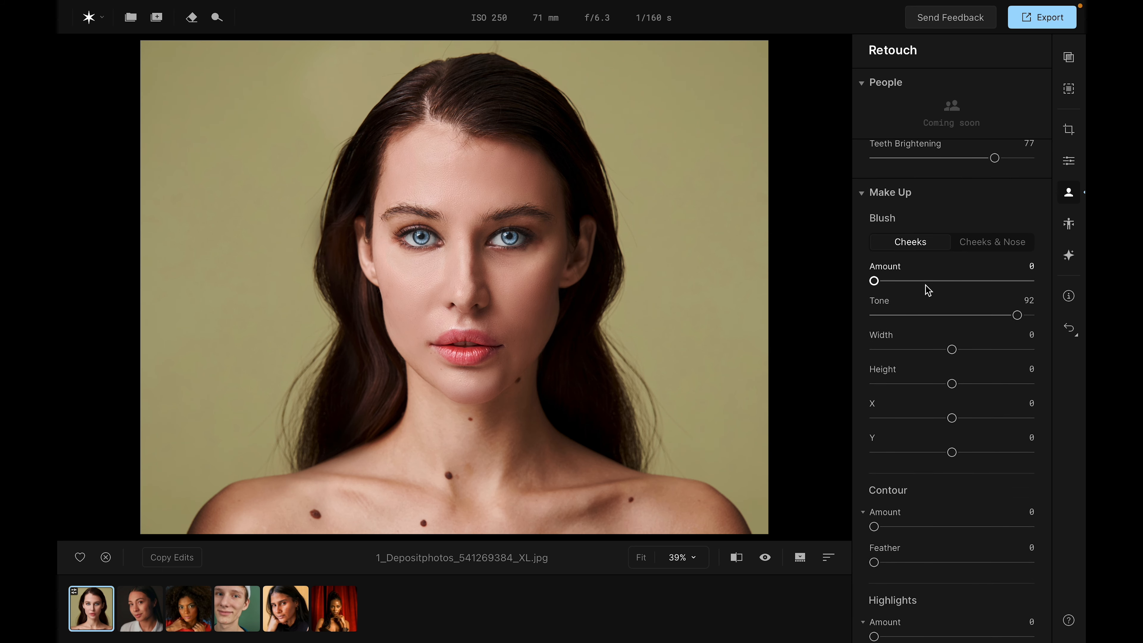
scroll(926, 285, "down", 2)
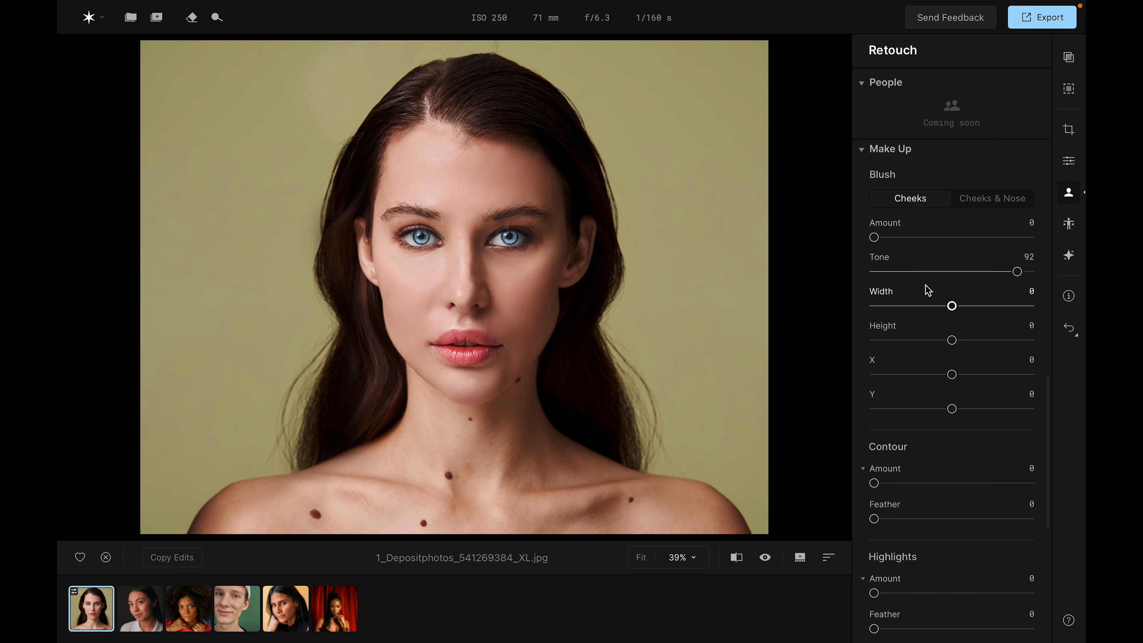
scroll(925, 291, "up", 1)
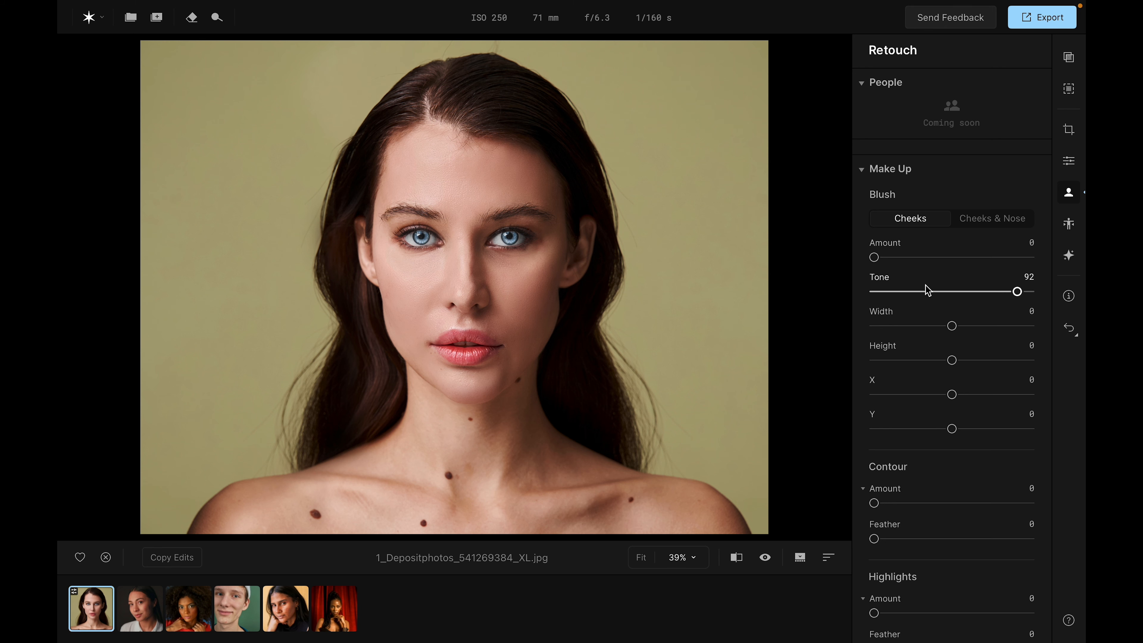
scroll(926, 291, "up", 1)
left_click_drag(873, 307, 1019, 307)
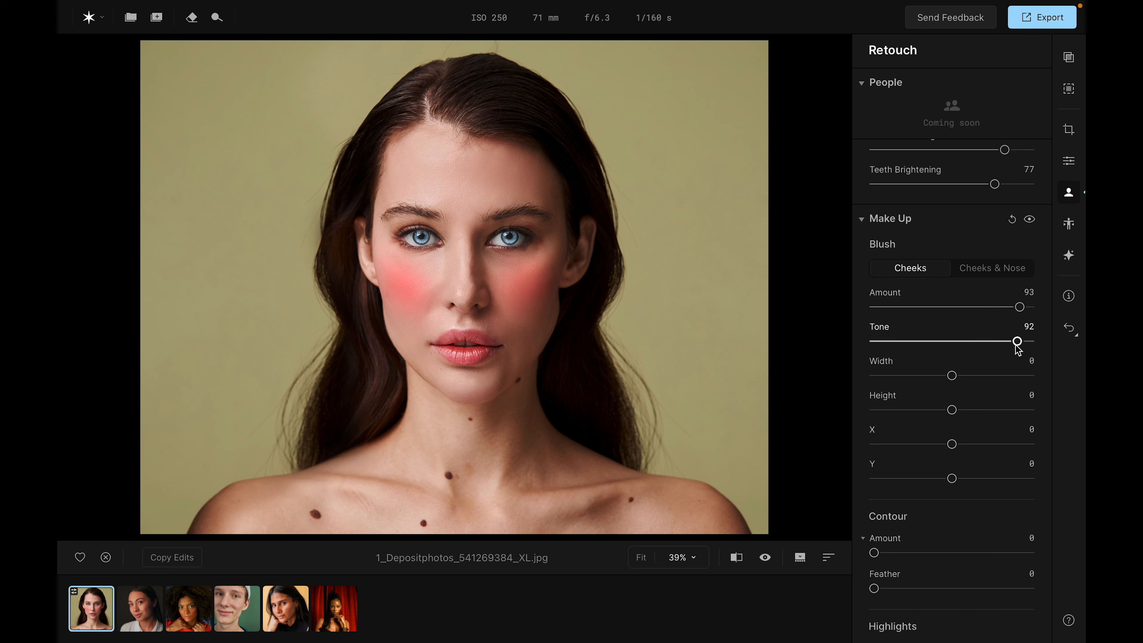
mouse_move(1018, 343)
left_mouse_down()
mouse_move(850, 351)
mouse_move(1023, 342)
left_mouse_up()
- Try blush Width 77, Height 41, X 43 and Y -10, and leave them at 1, -2, 0 and 0
left_click_drag(953, 378, 1013, 377)
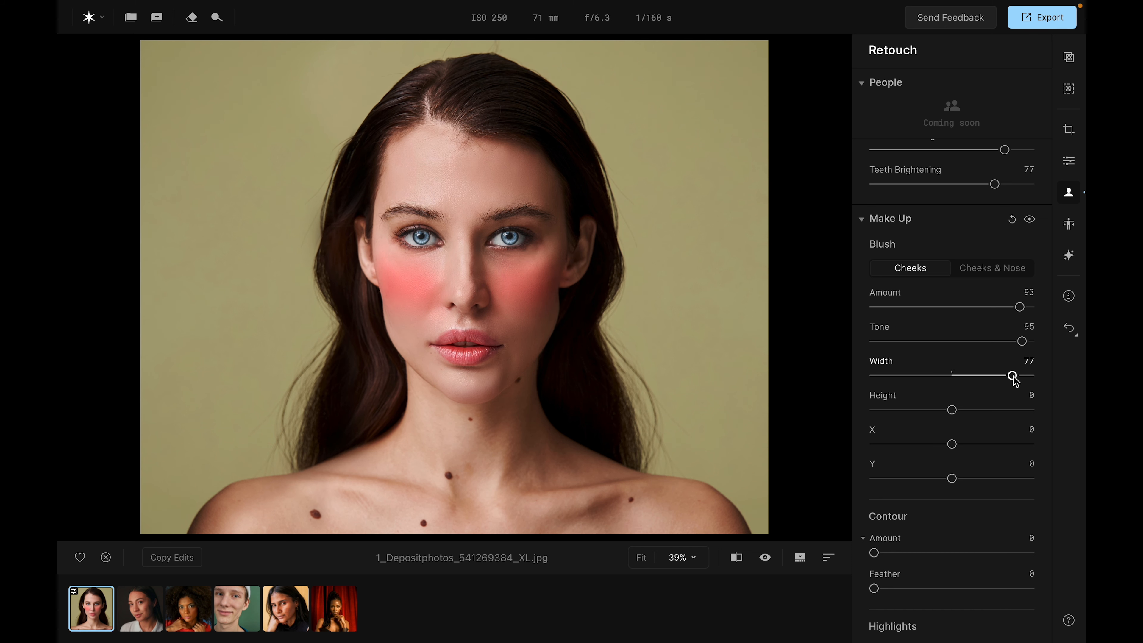
left_click_drag(1012, 377, 985, 411)
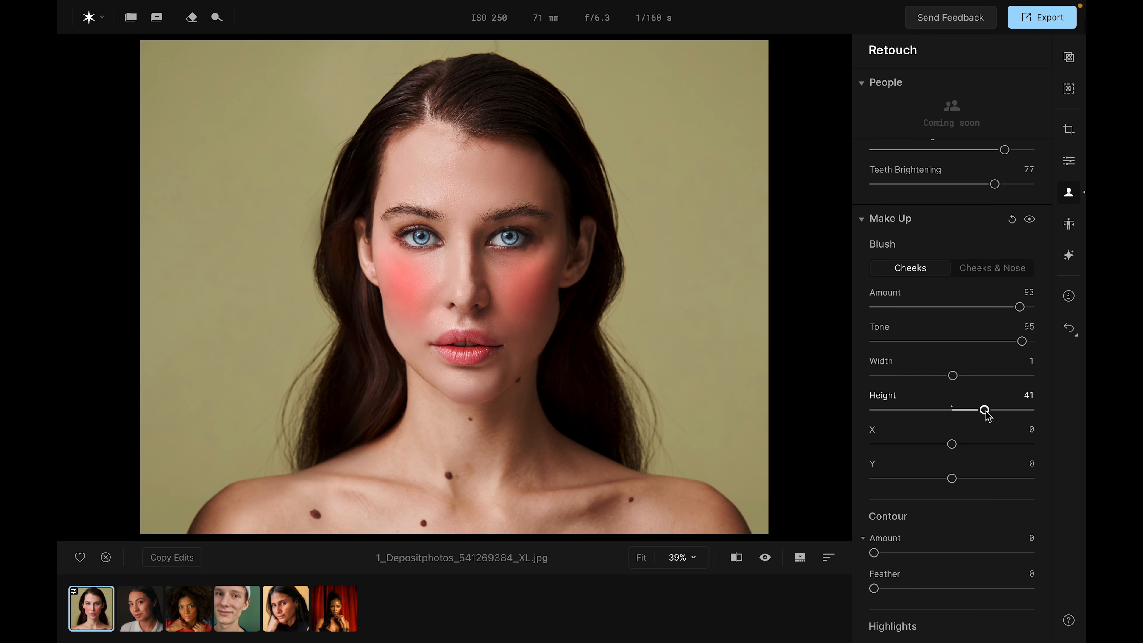
left_click_drag(985, 411, 987, 448)
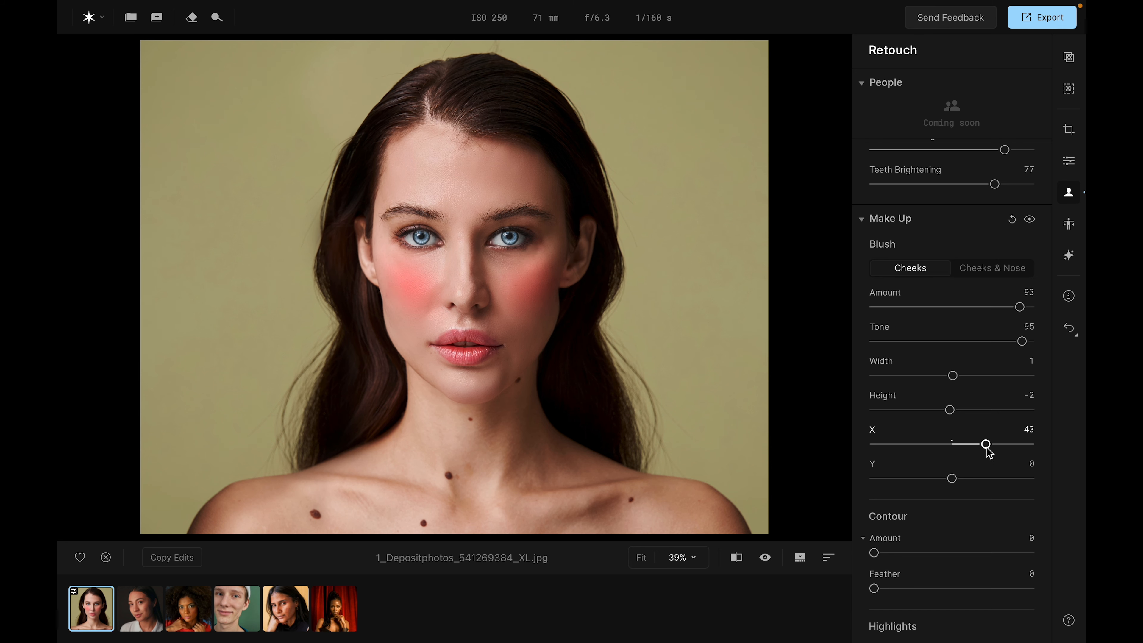
left_click_drag(987, 448, 945, 486)
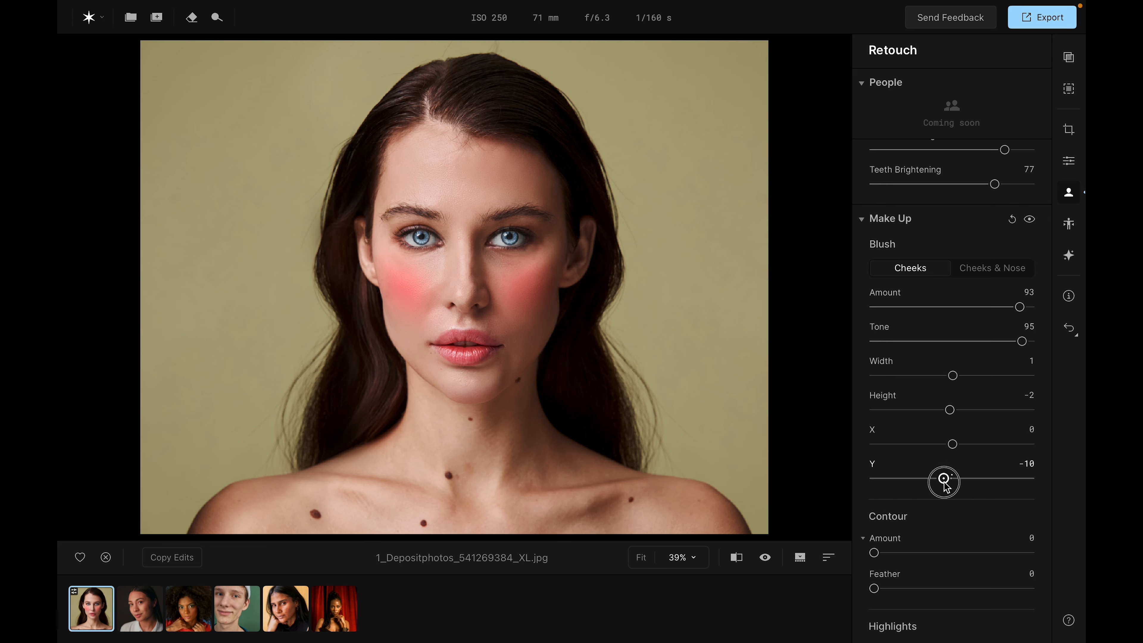
double_click(945, 484)
- Set the Contour Amount to 80, try its Feather at 76, and reduce the Feather to 10
scroll(980, 487, "down", 5)
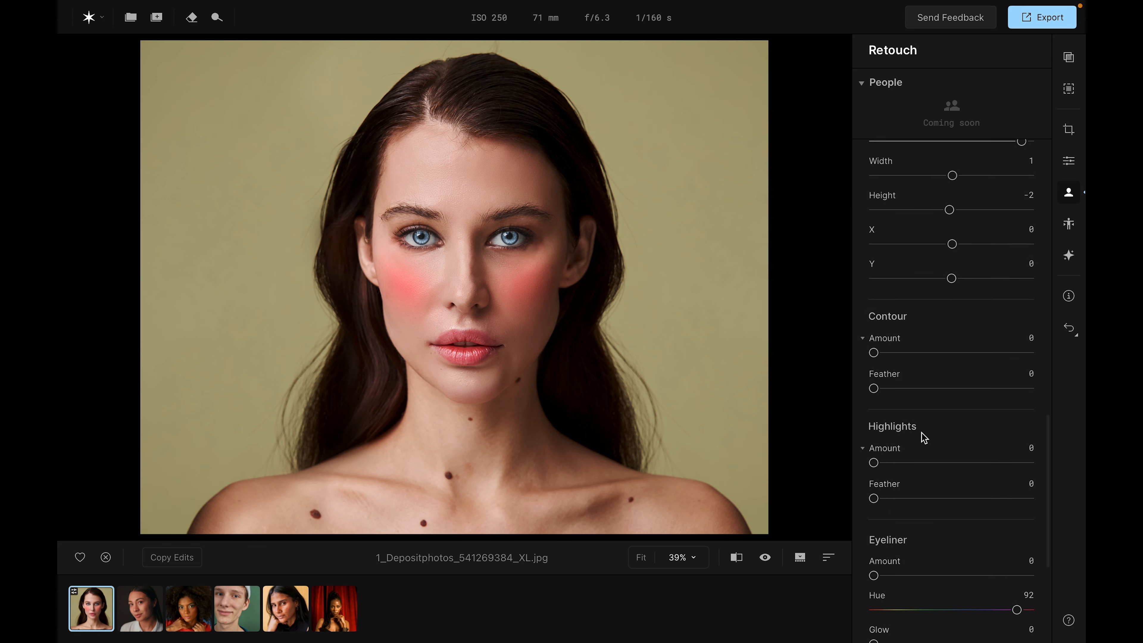
left_click_drag(873, 354, 983, 355)
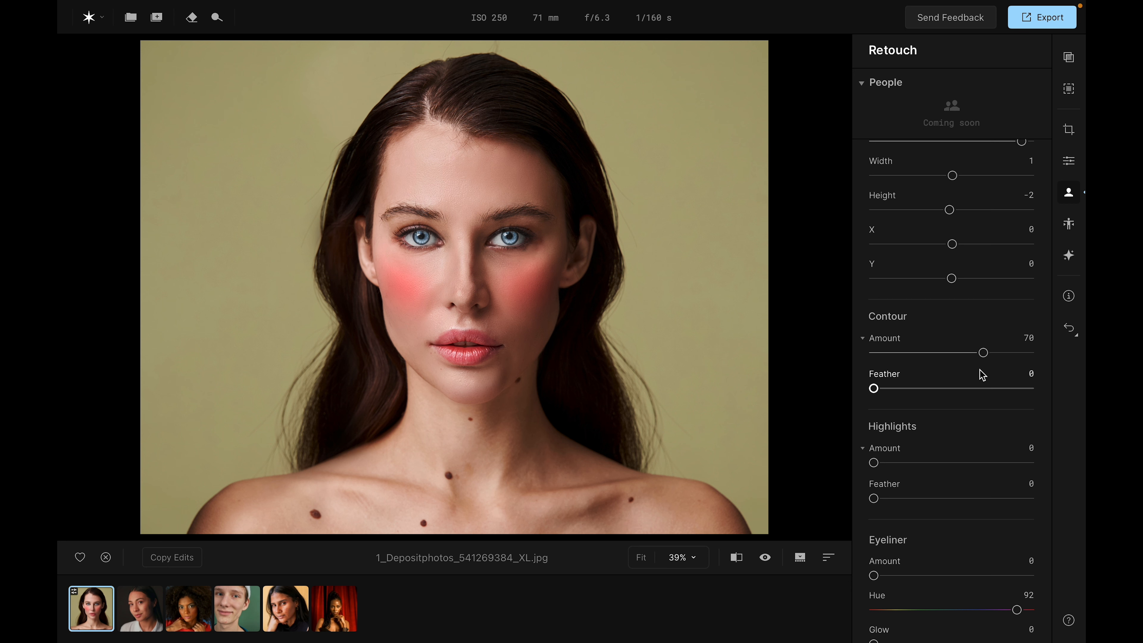
mouse_move(984, 353)
left_mouse_down()
mouse_move(917, 354)
mouse_move(998, 354)
left_mouse_up()
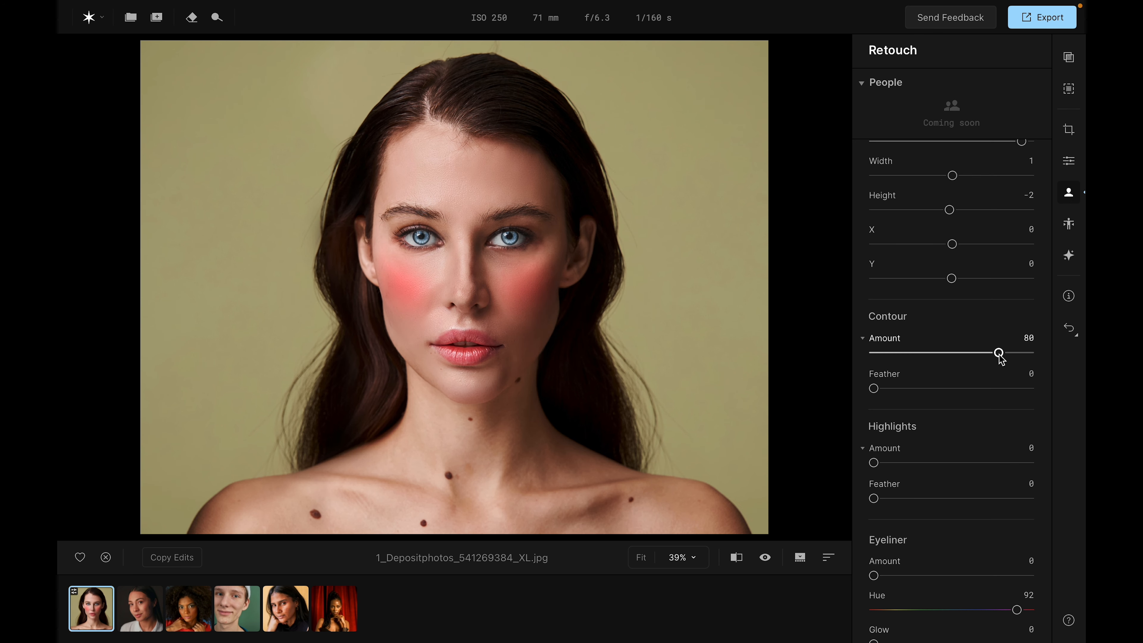
left_click_drag(909, 389, 887, 402)
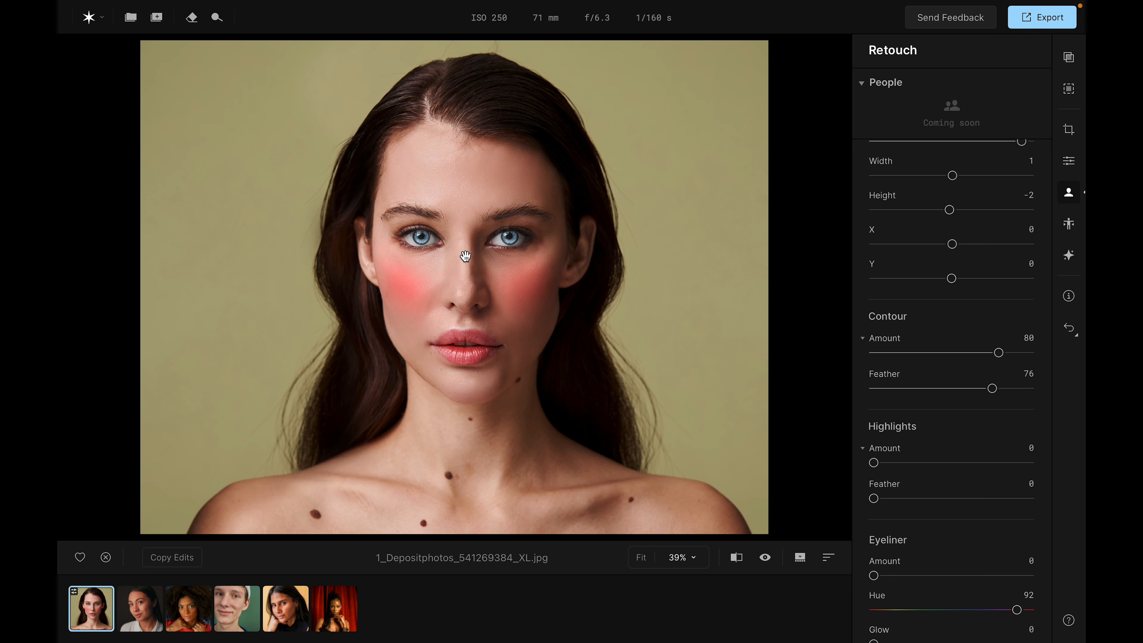
left_click_drag(992, 389, 934, 391)
left_click_drag(935, 389, 892, 390)
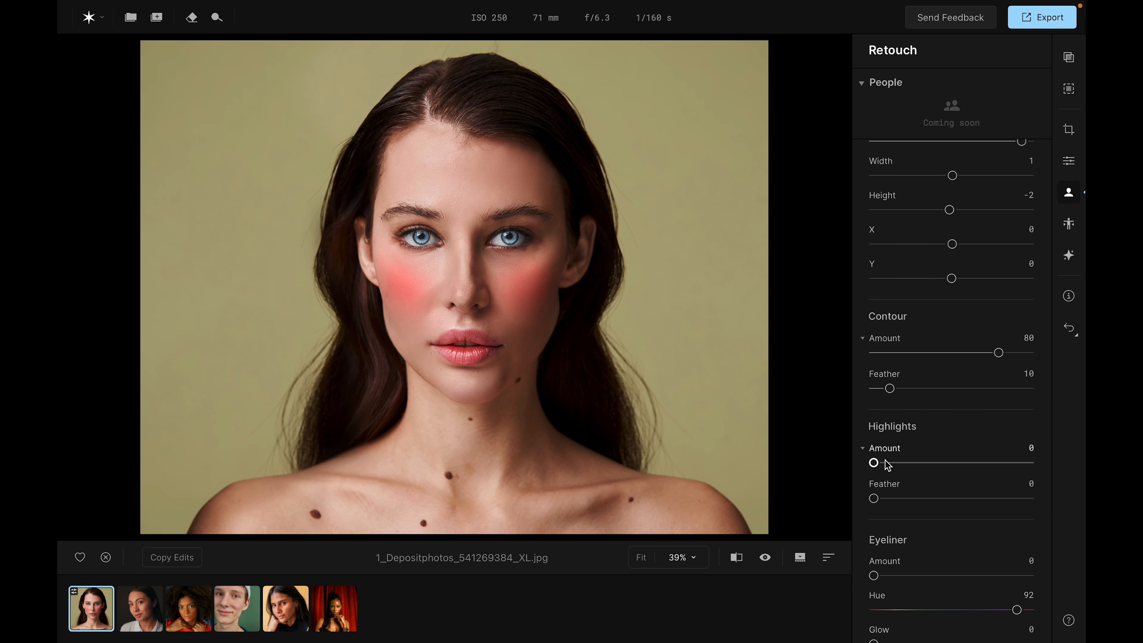
- Set the Make Up Highlights to Amount 90 and Feather 89
scroll(940, 414, "down", 3)
left_click_drag(873, 355, 1002, 358)
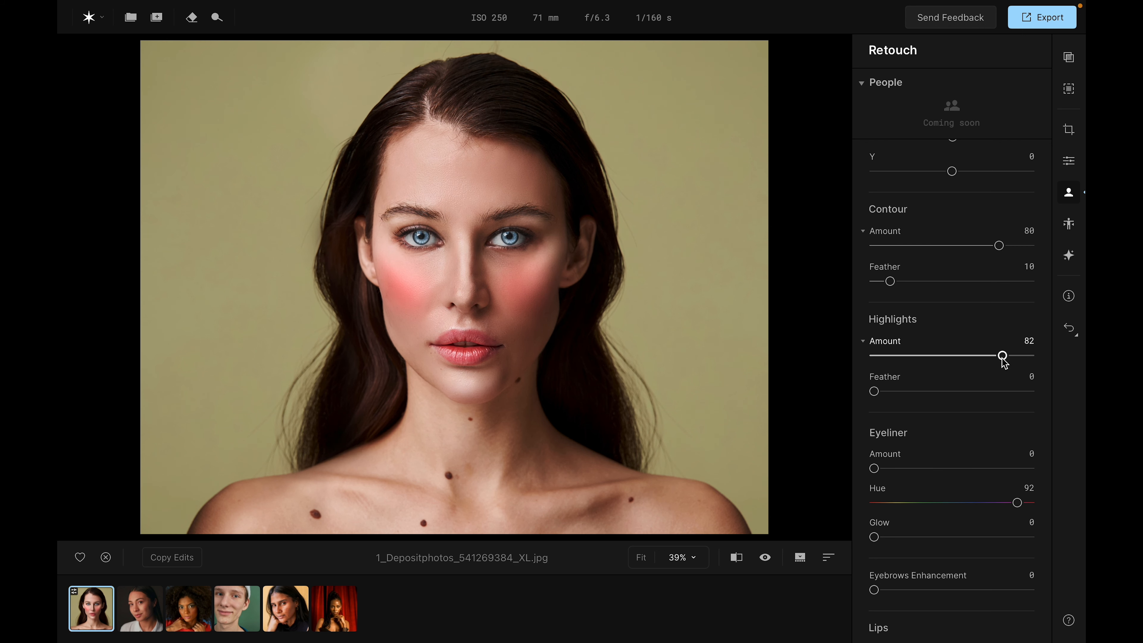
left_click_drag(1002, 360, 1016, 362)
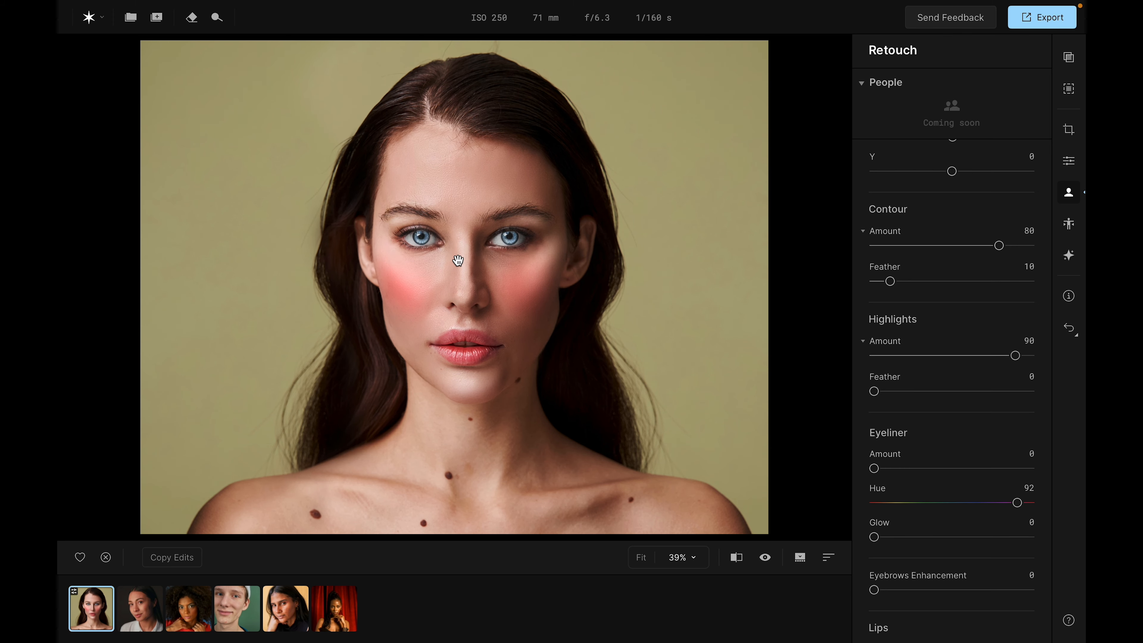
left_click_drag(873, 390, 1015, 391)
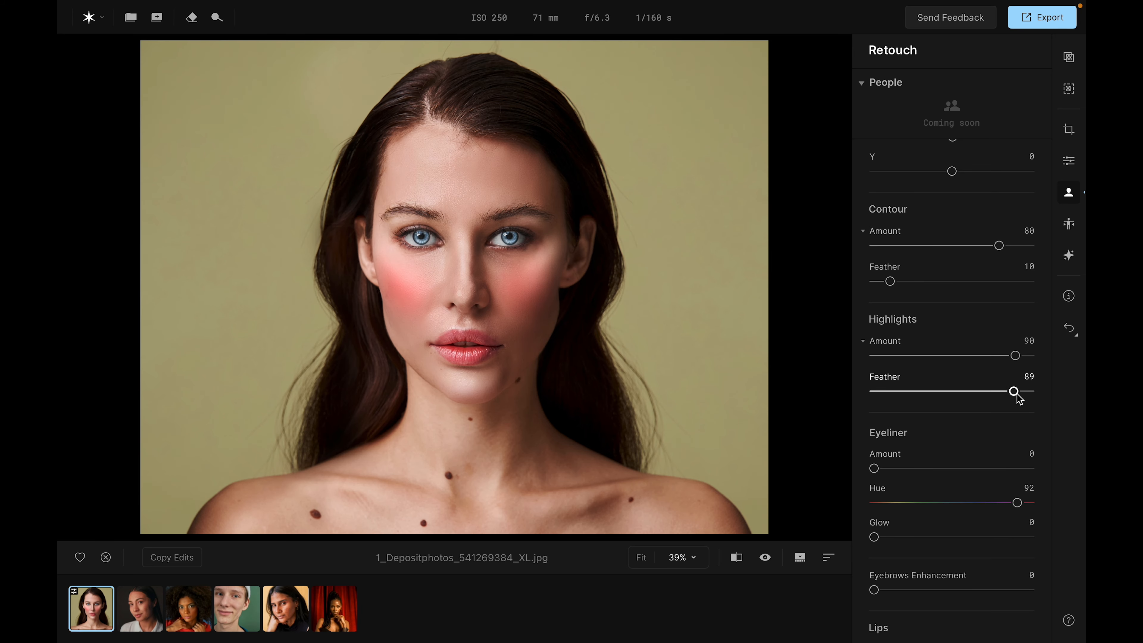
- Compare Eyeliner Amounts of 4 and 96 on a close-up of the eyes, and set Amount to 97 and Glow to 92
scroll(944, 381, "down", 3)
left_click_drag(873, 366, 1026, 367)
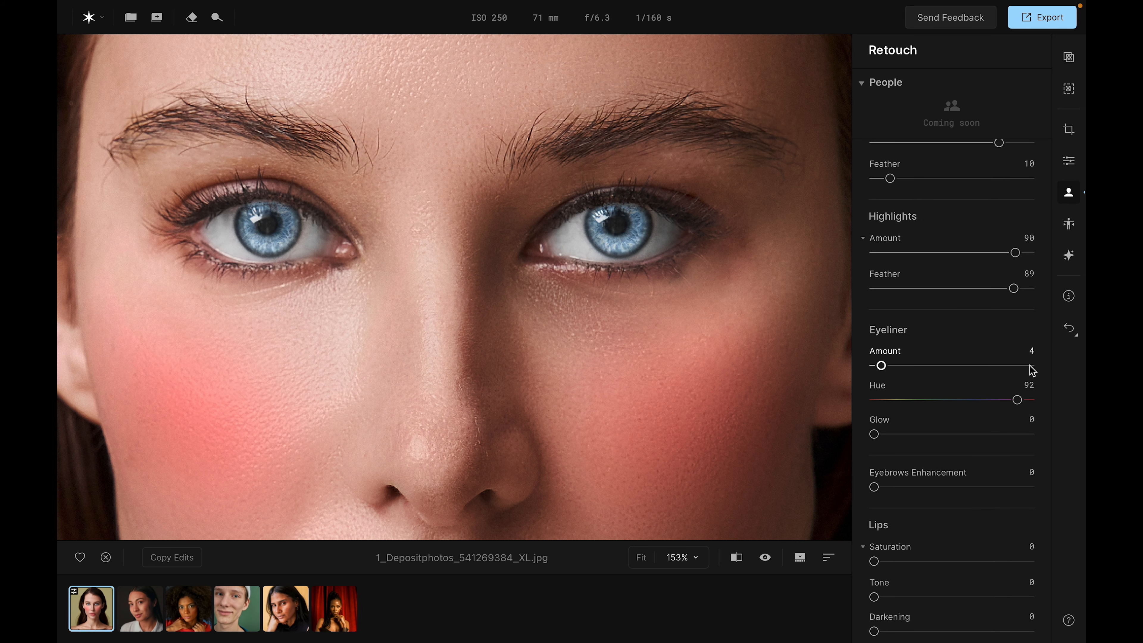
left_click(1031, 366)
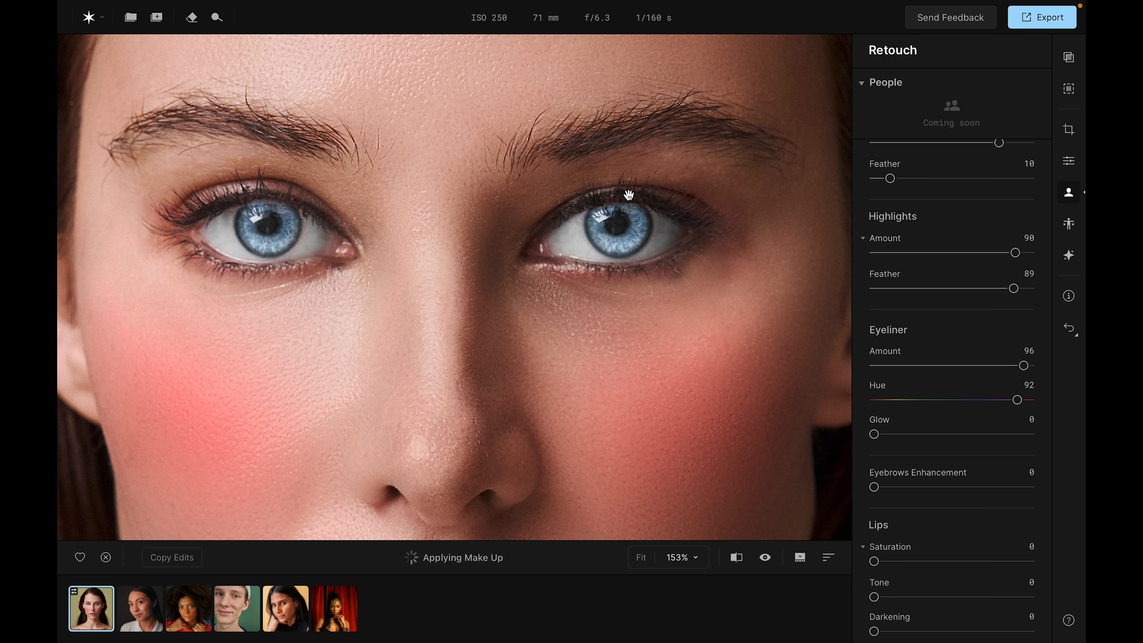
left_click(881, 366)
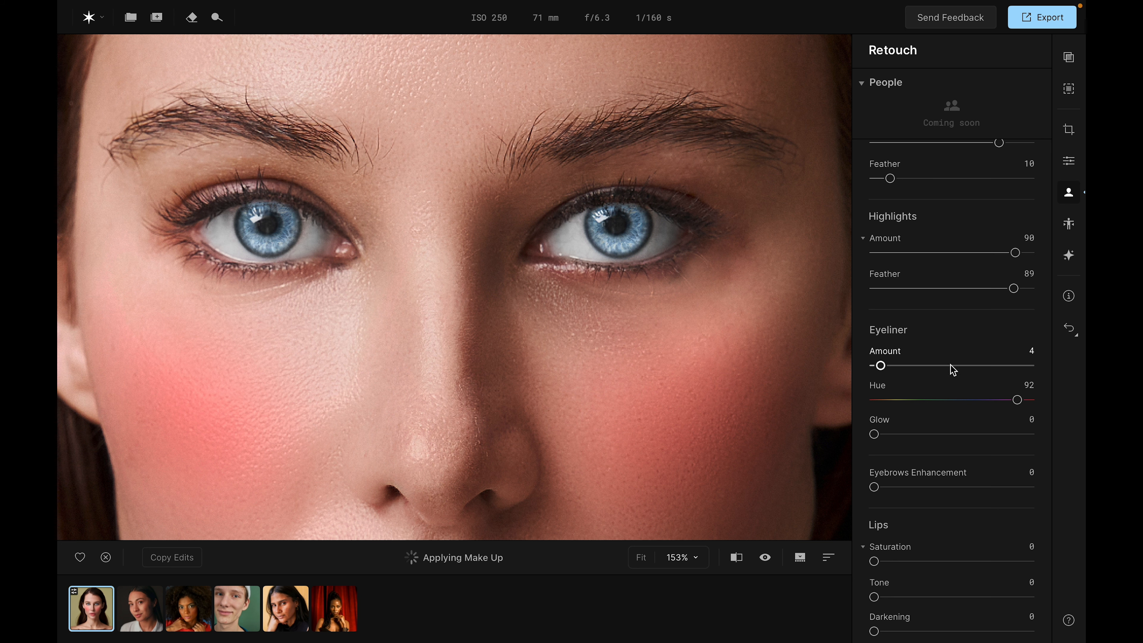
left_click(1031, 366)
double_click(408, 280)
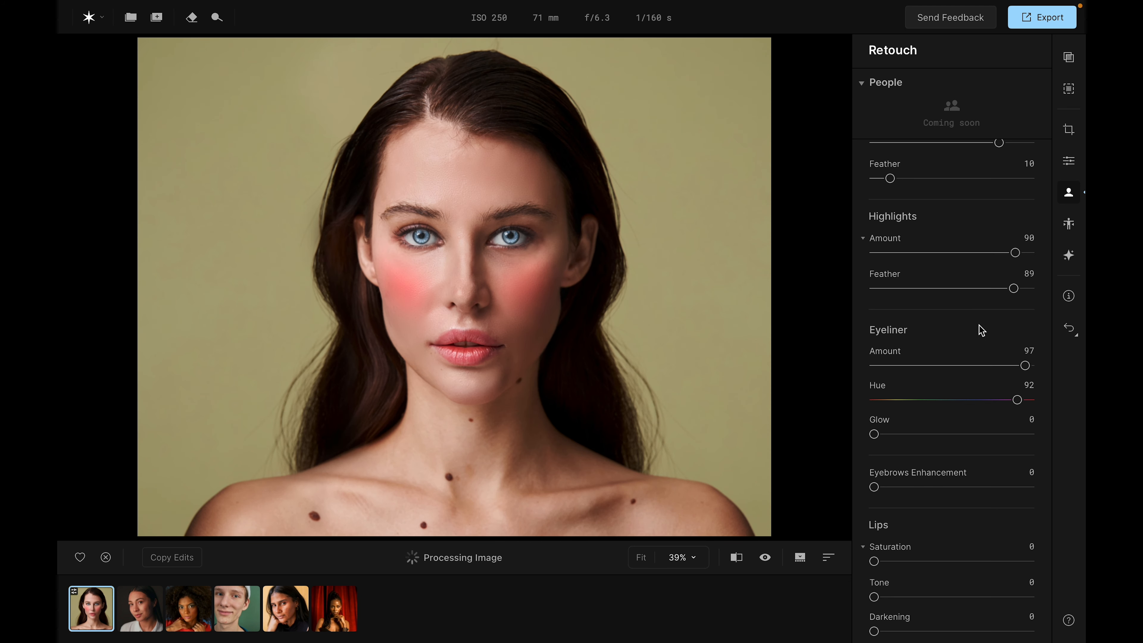
scroll(981, 331, "down", 1)
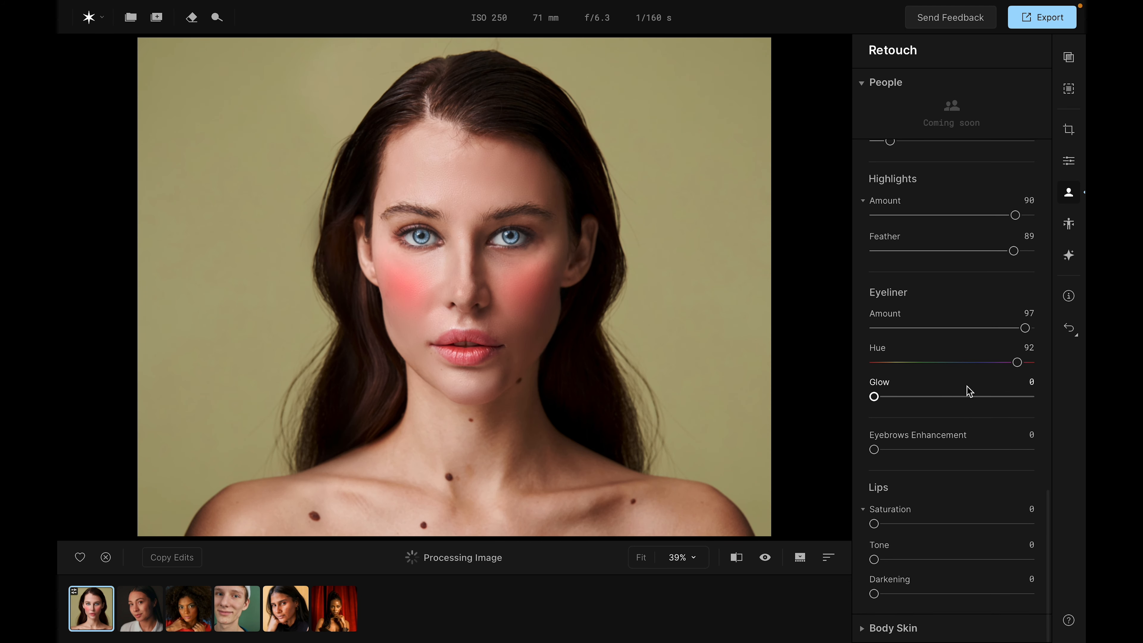
left_click_drag(935, 397, 1018, 398)
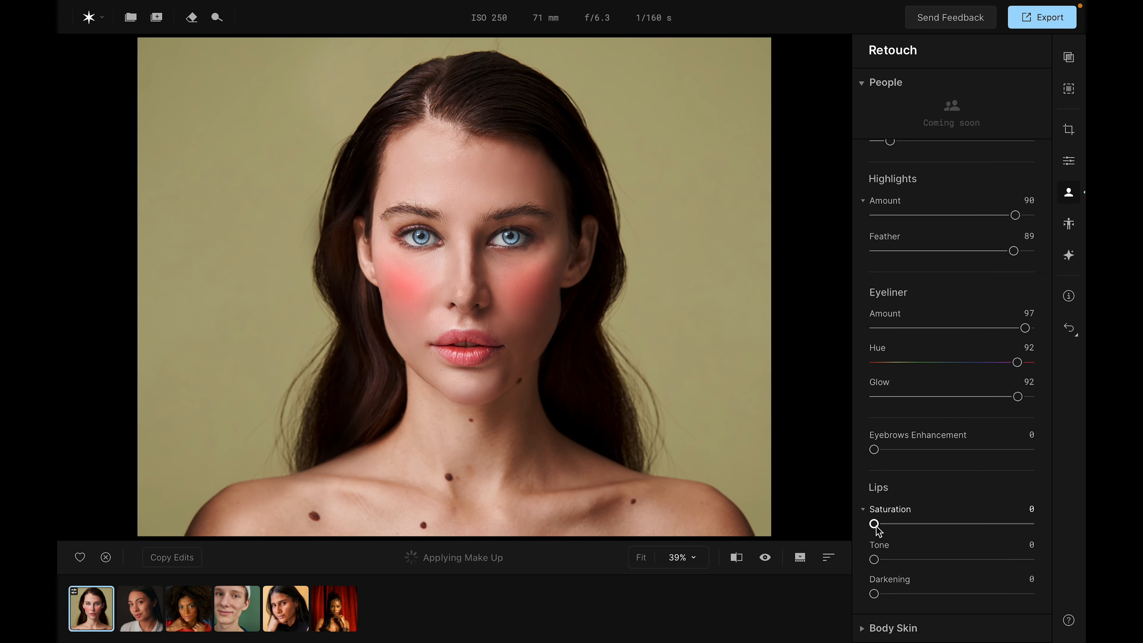
- Color the lips with Saturation 98, Tone 79 and Darkening 66
left_click_drag(874, 524, 1028, 524)
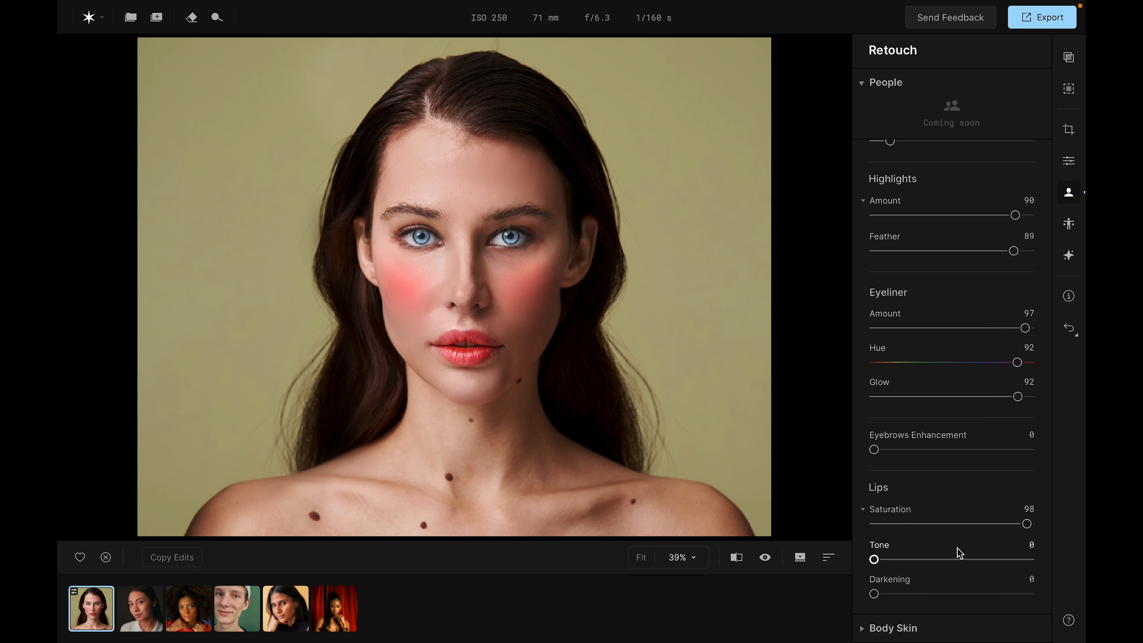
left_click_drag(924, 560, 998, 561)
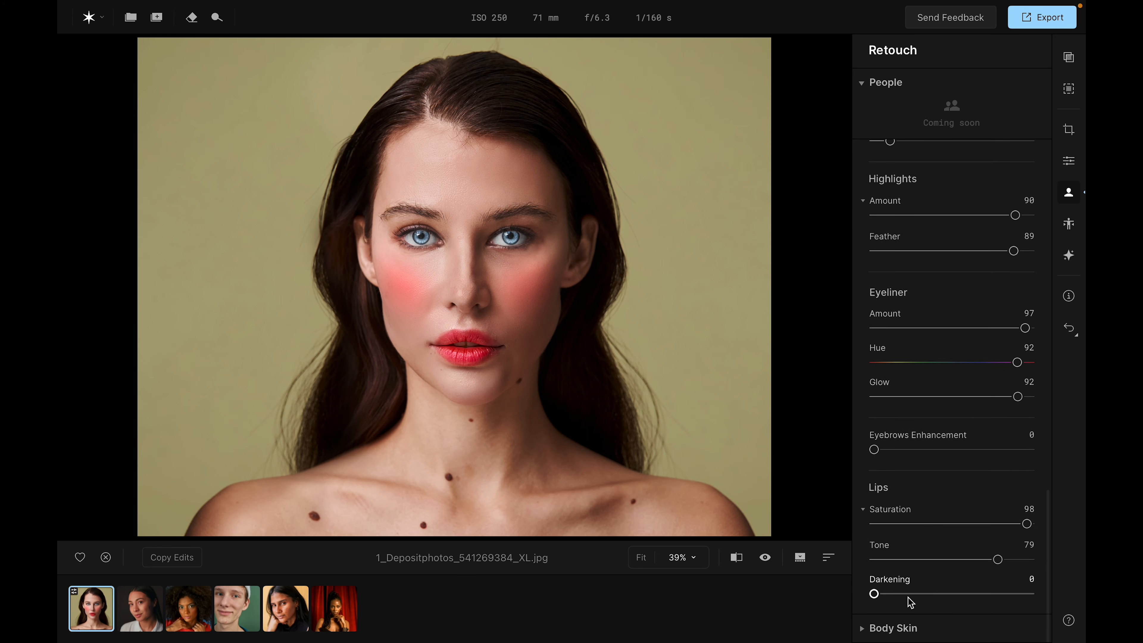
left_click_drag(874, 593, 978, 594)
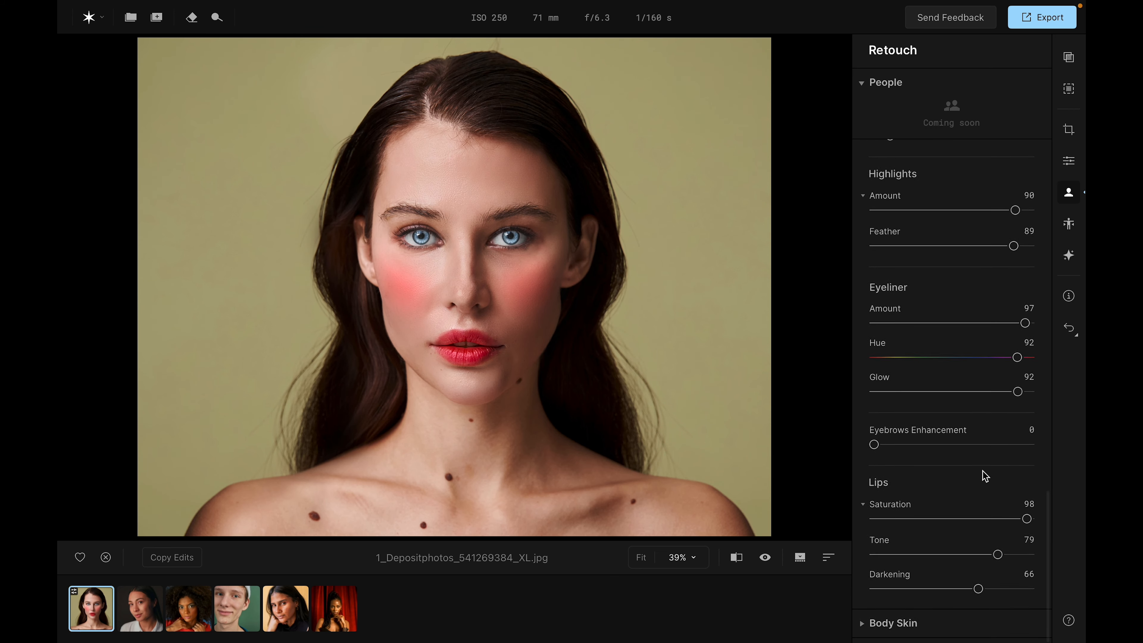
- Set Body Skin Smoothing to 92, its Details to 100 and Body Skin Color Correction to 82
left_click(893, 628)
scroll(928, 445, "down", 3)
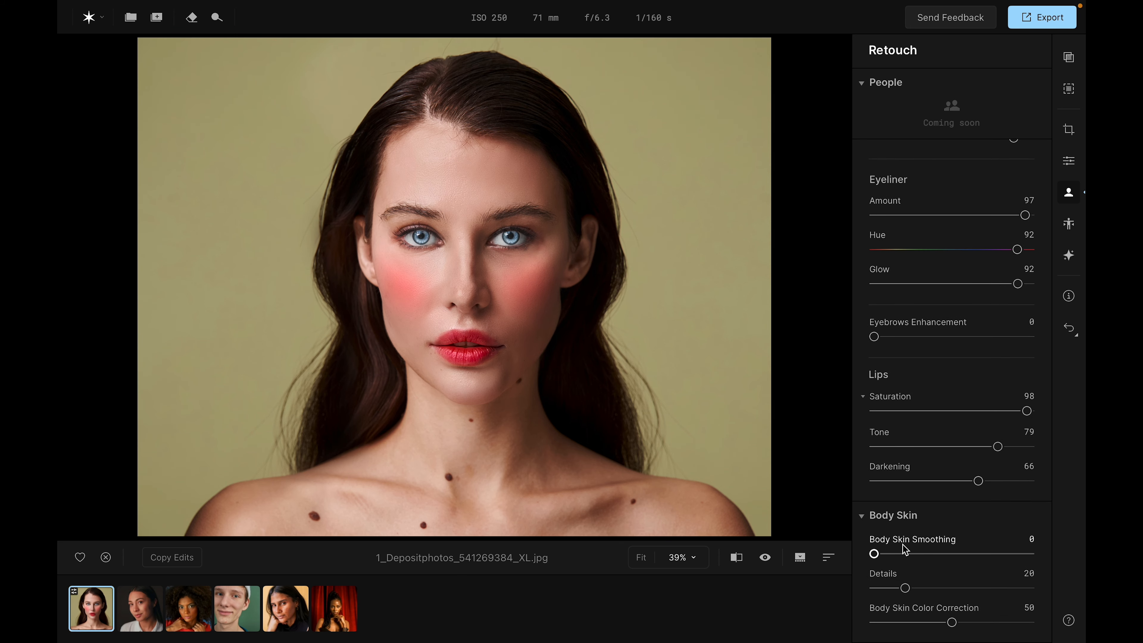
left_click_drag(874, 555, 1018, 554)
left_click_drag(904, 588, 1031, 588)
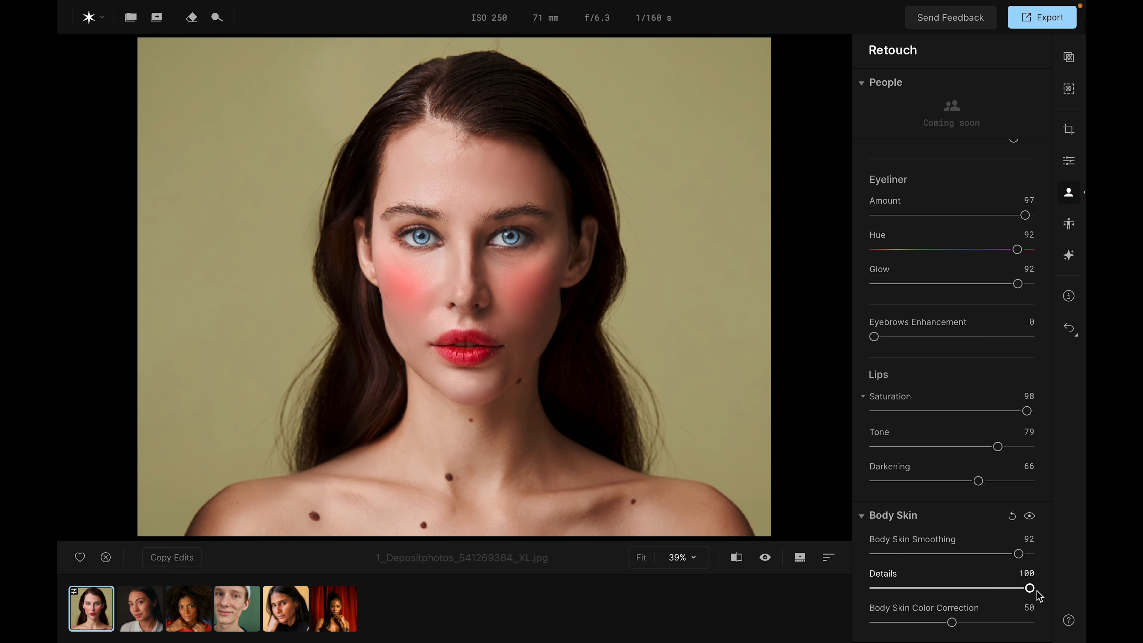
left_click(1002, 622)
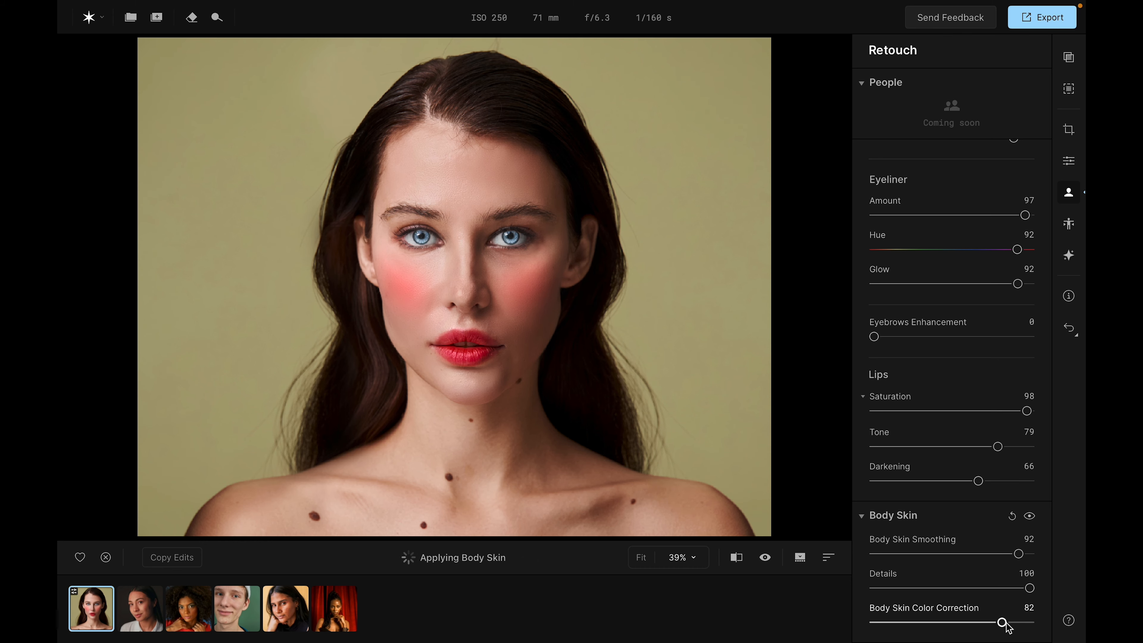
- Try Face Slim at 91 and 10 in the Reshape tool and return it to 0
left_click(1067, 228)
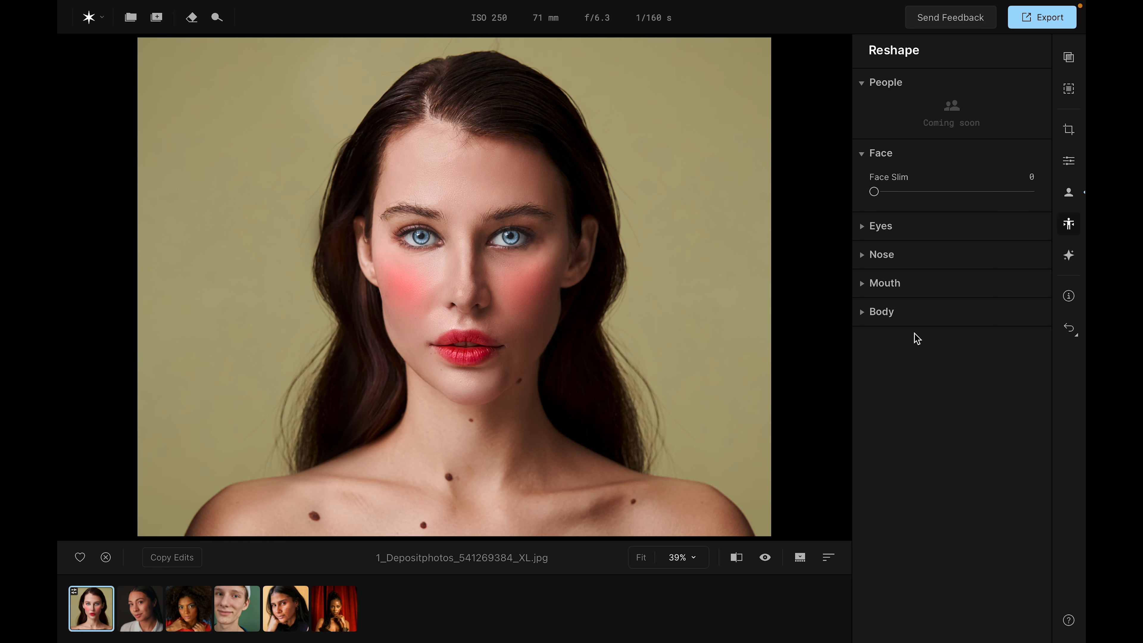
left_click(1019, 192)
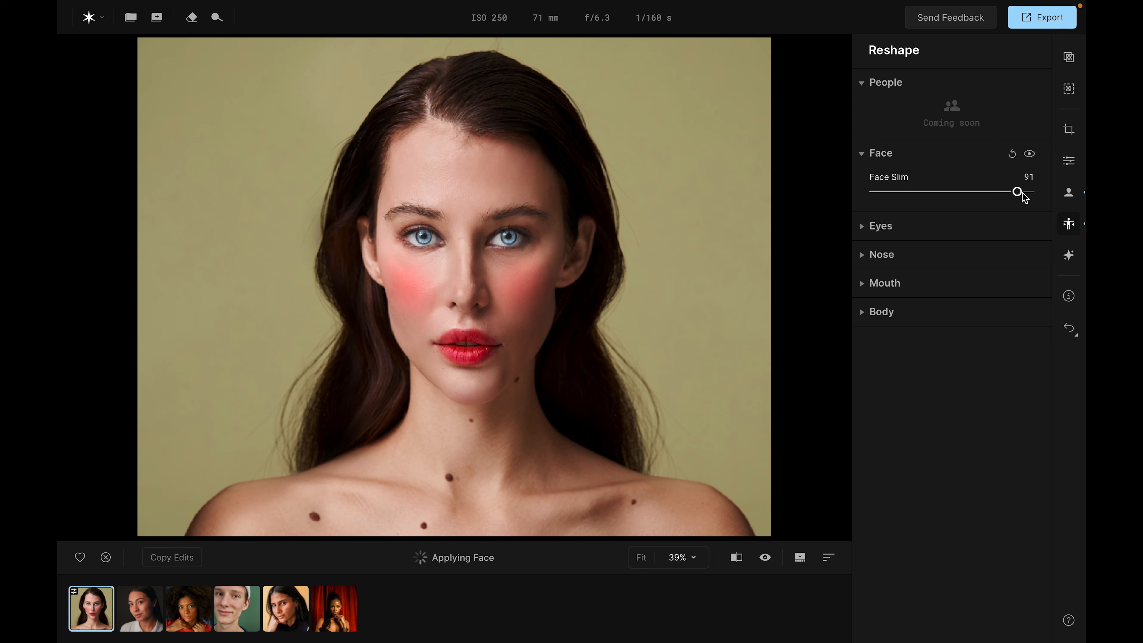
left_click_drag(1016, 193, 895, 198)
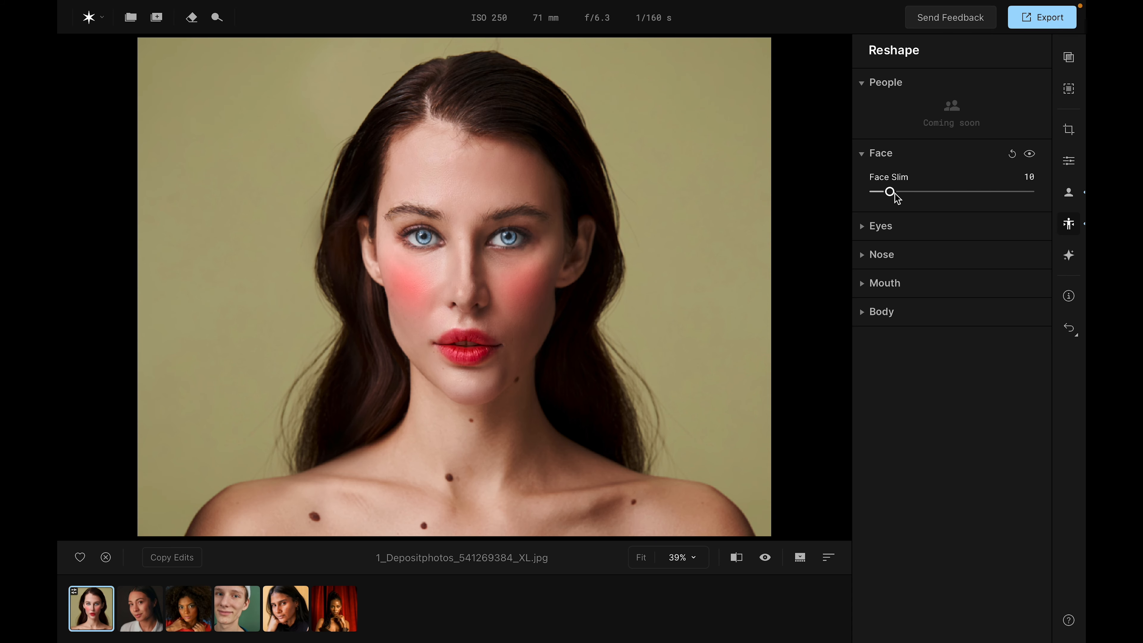
left_click_drag(892, 196, 837, 198)
- Try an eye Shape of 91 in the Reshape tool's Eyes settings and return it to 0
left_click(875, 226)
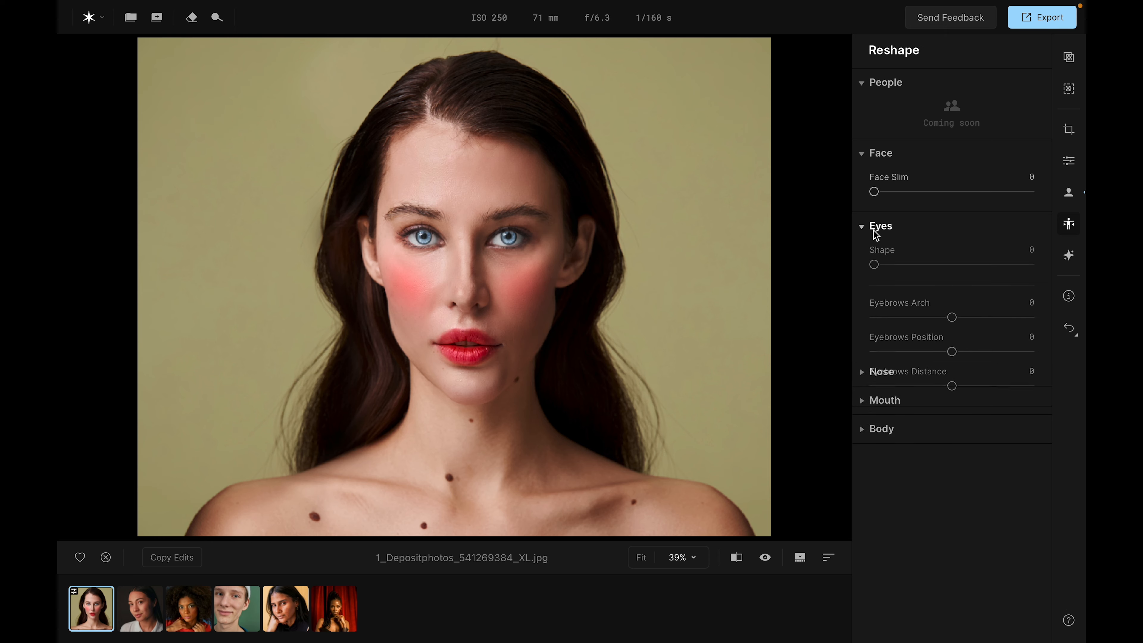
left_click_drag(874, 264, 1017, 265)
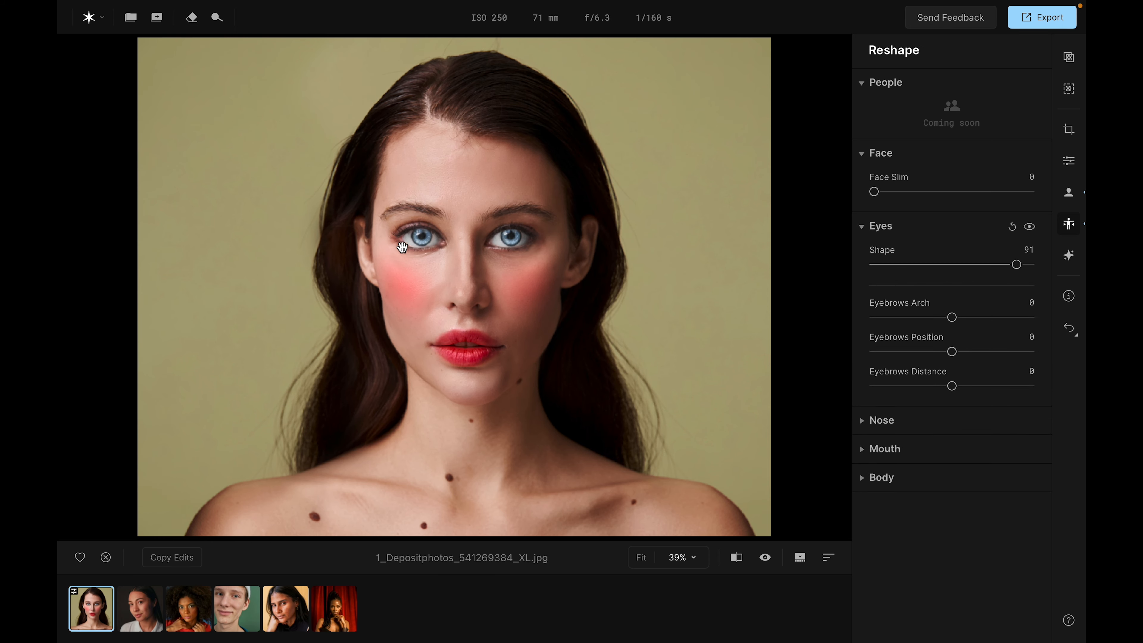
left_click(894, 265)
left_click_drag(896, 266, 818, 263)
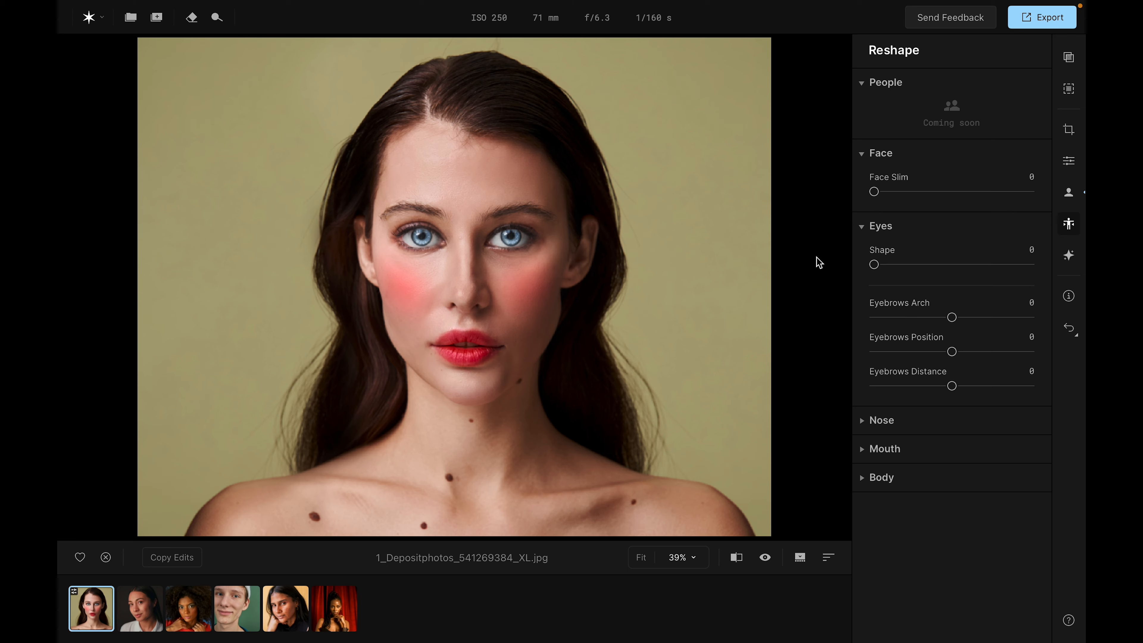
- Reveal the Nose and Mouth reshape settings, try Lips Position at 75 and return it to 0
left_click(880, 422)
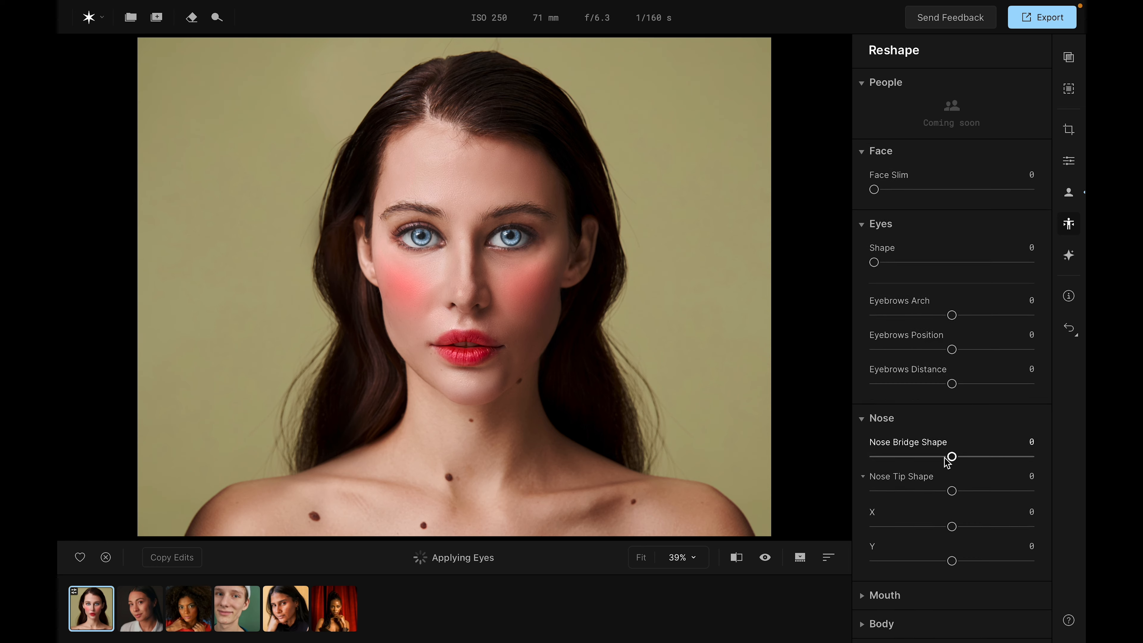
left_click(895, 597)
scroll(924, 425, "down", 3)
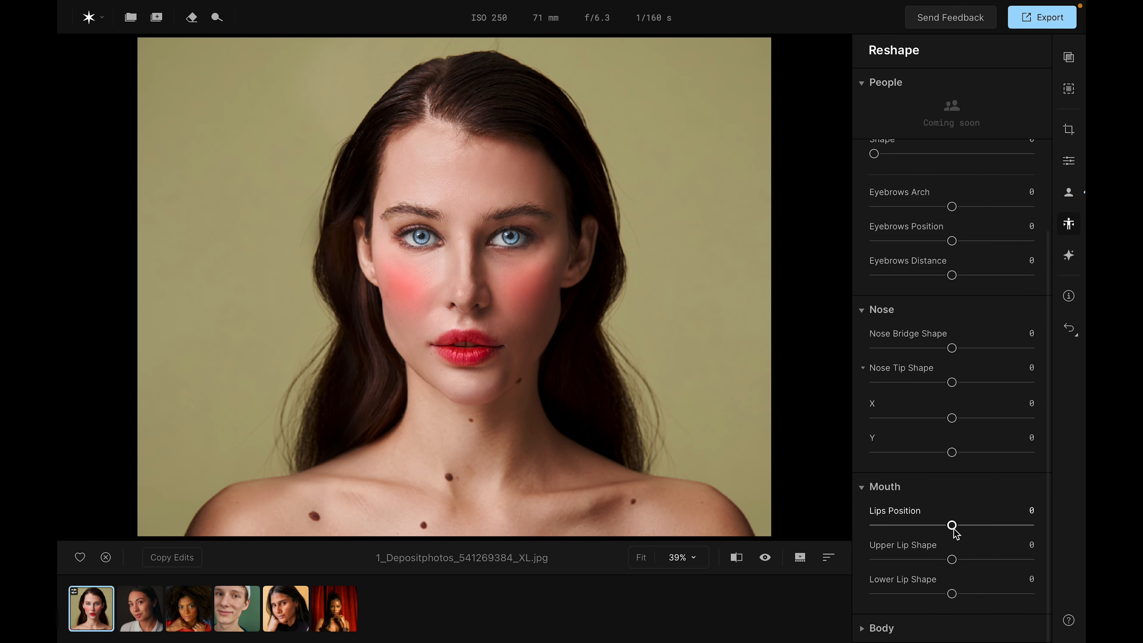
left_click_drag(952, 527, 1011, 528)
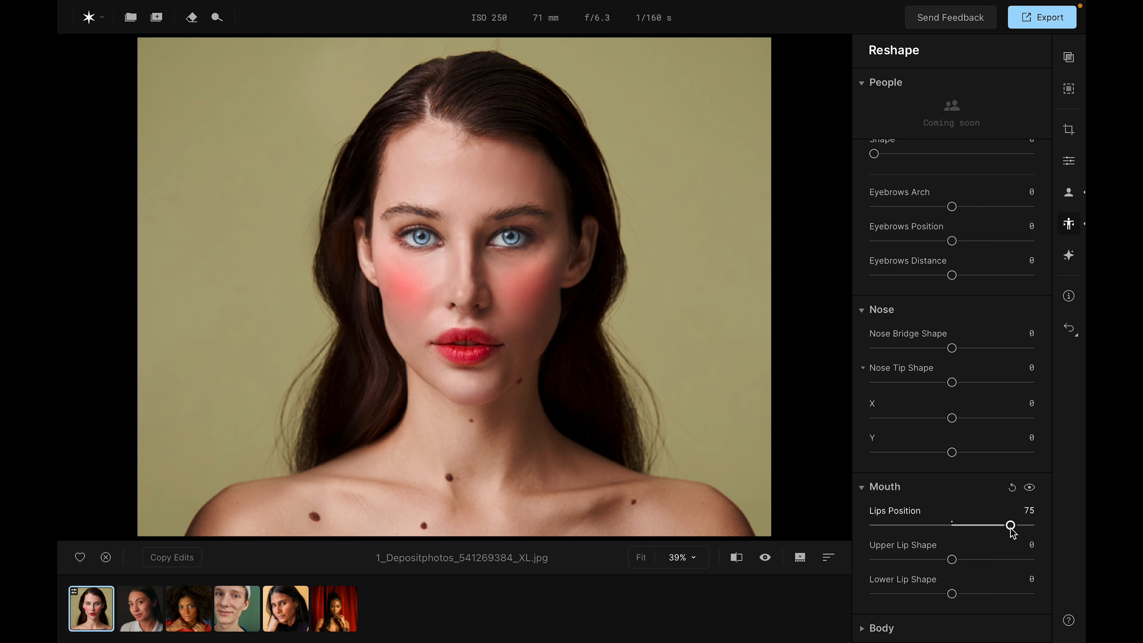
left_click_drag(1011, 527, 953, 525)
double_click(954, 527)
- Reveal the Body reshape settings and review the Shape and Abdomen adjustments
left_click(889, 626)
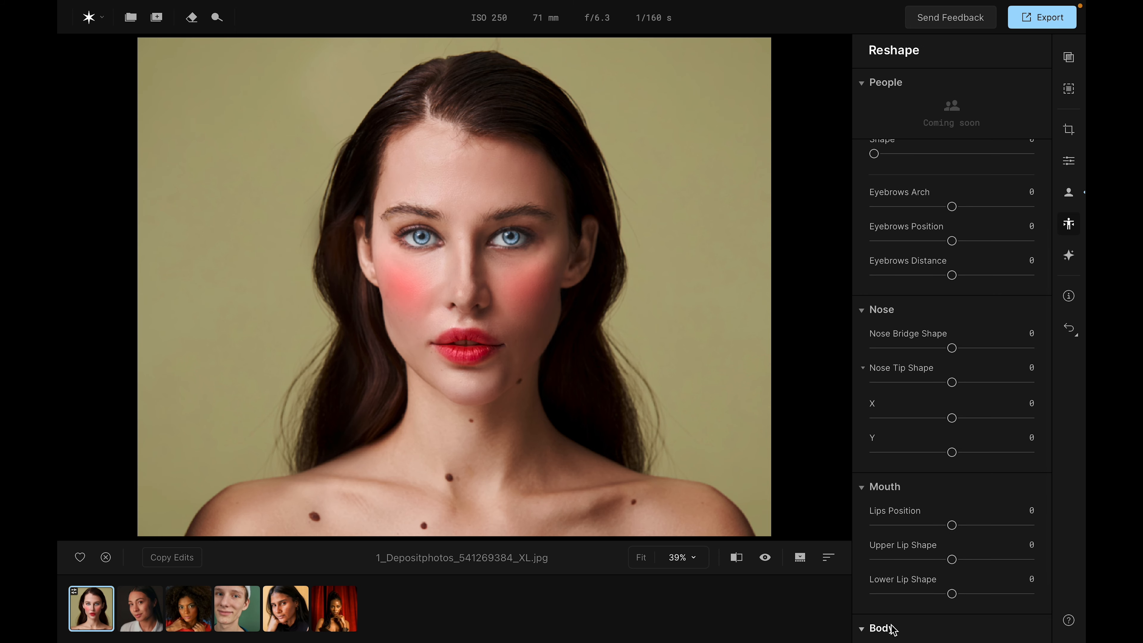
scroll(931, 534, "down", 2)
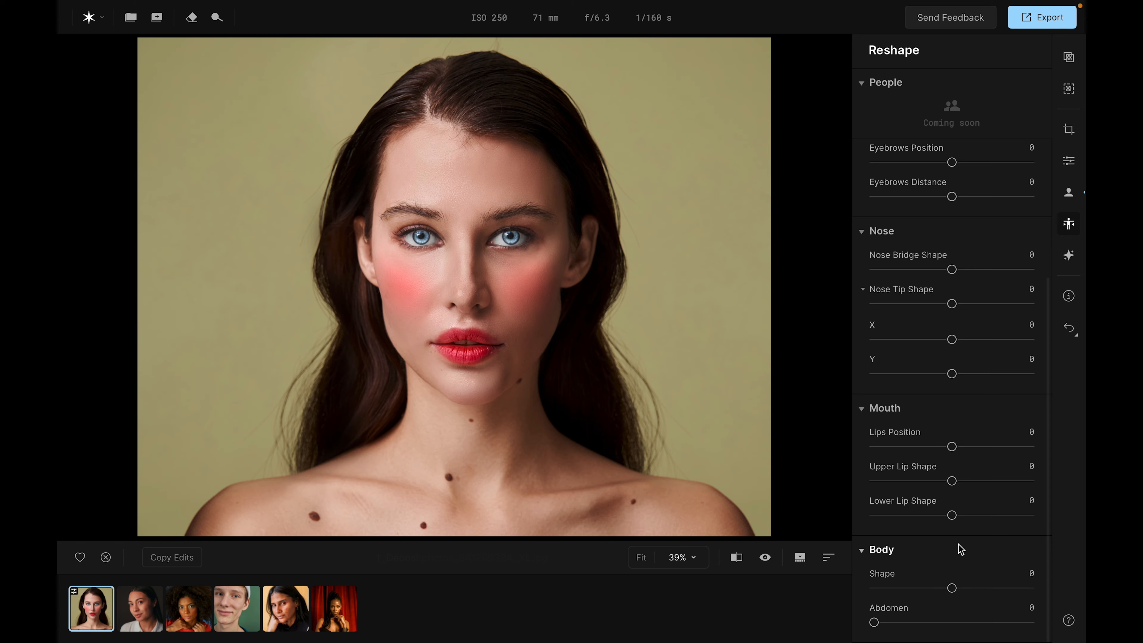
scroll(958, 546, "up", 4)
scroll(961, 548, "down", 4)
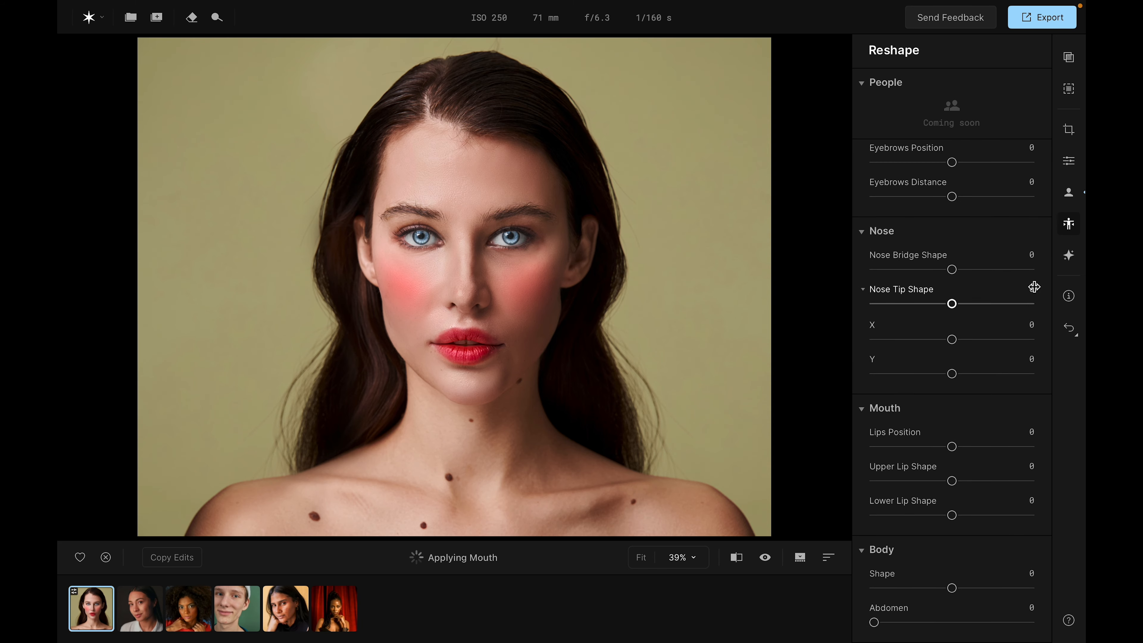
- Switch to the Creative tool and examine the Studio Light and Portrait Bokeh settings
left_click(1073, 252)
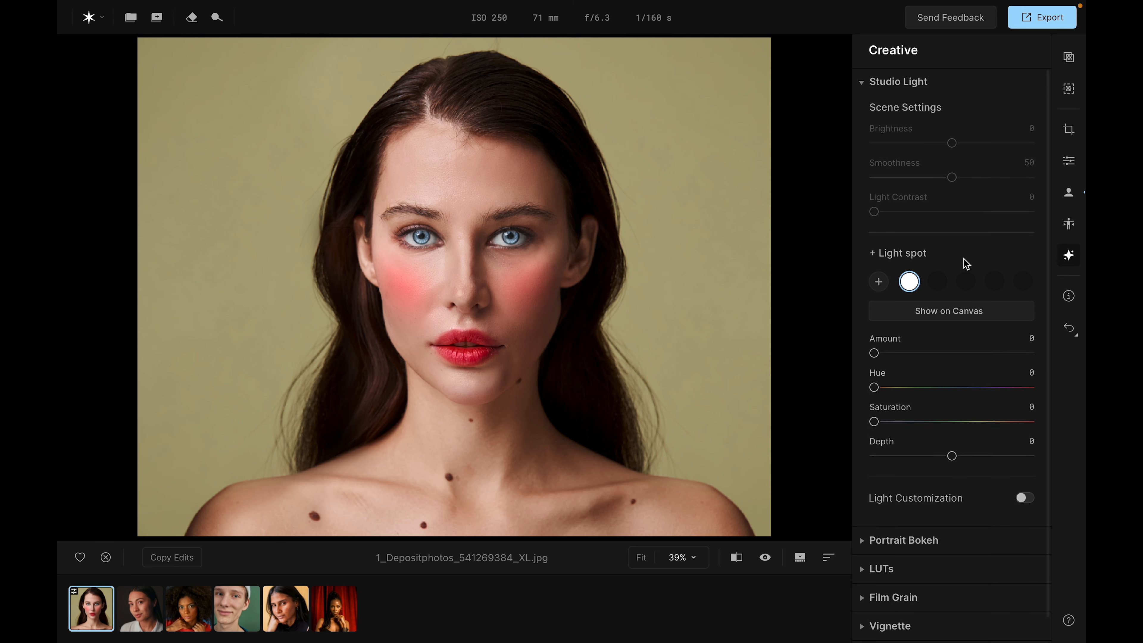
scroll(961, 257, "down", 1)
scroll(965, 263, "up", 1)
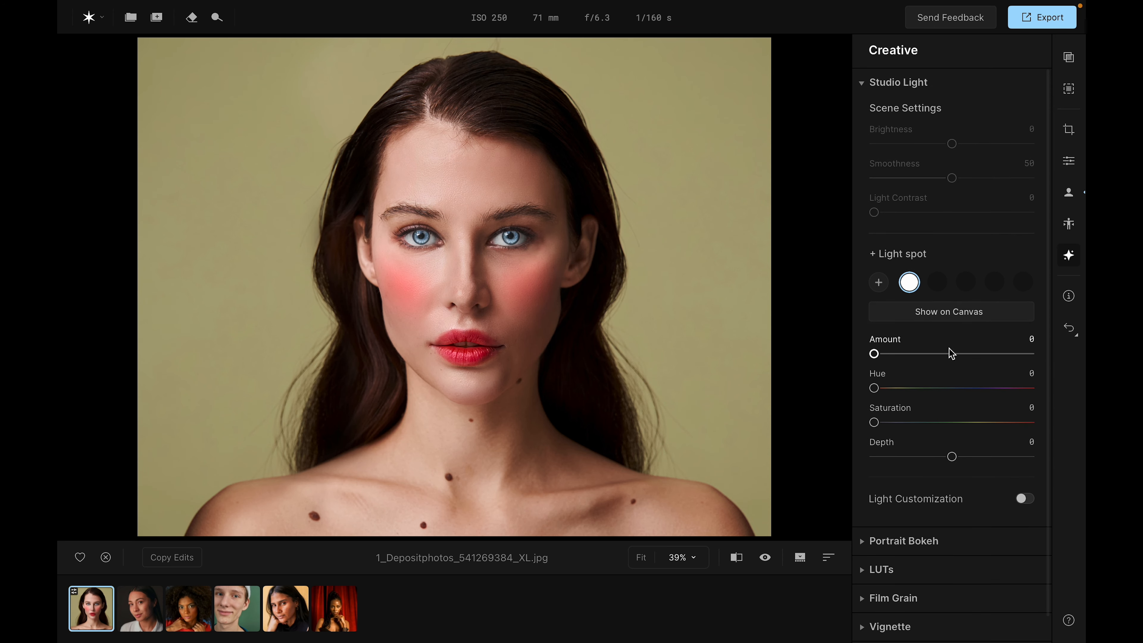
scroll(956, 367, "down", 1)
scroll(956, 367, "down", 1)
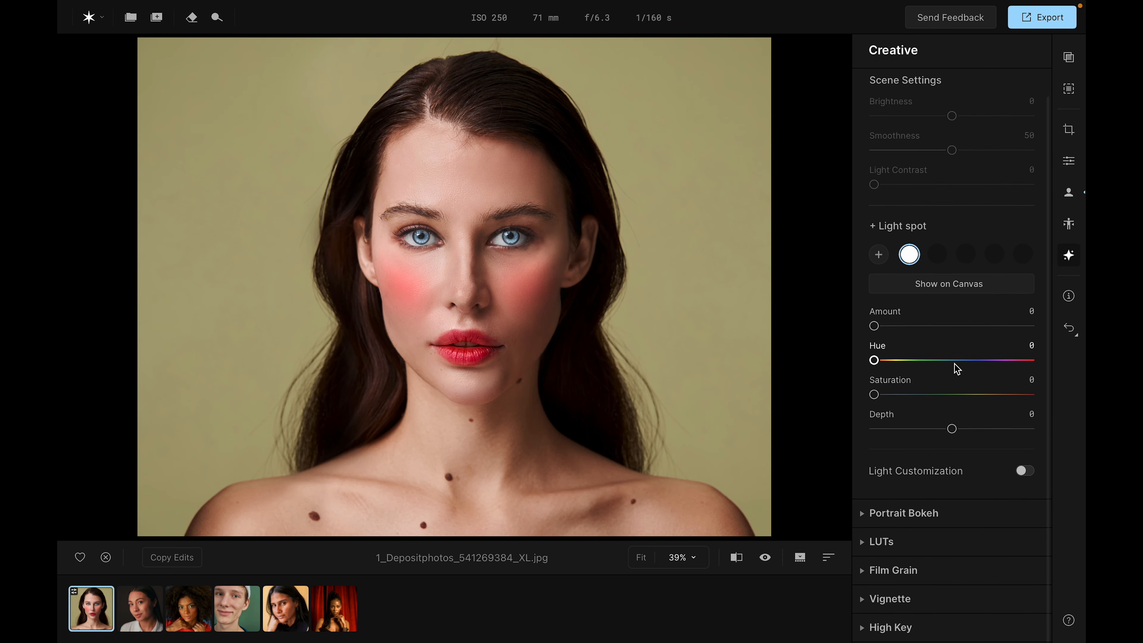
left_click(926, 515)
scroll(947, 404, "down", 3)
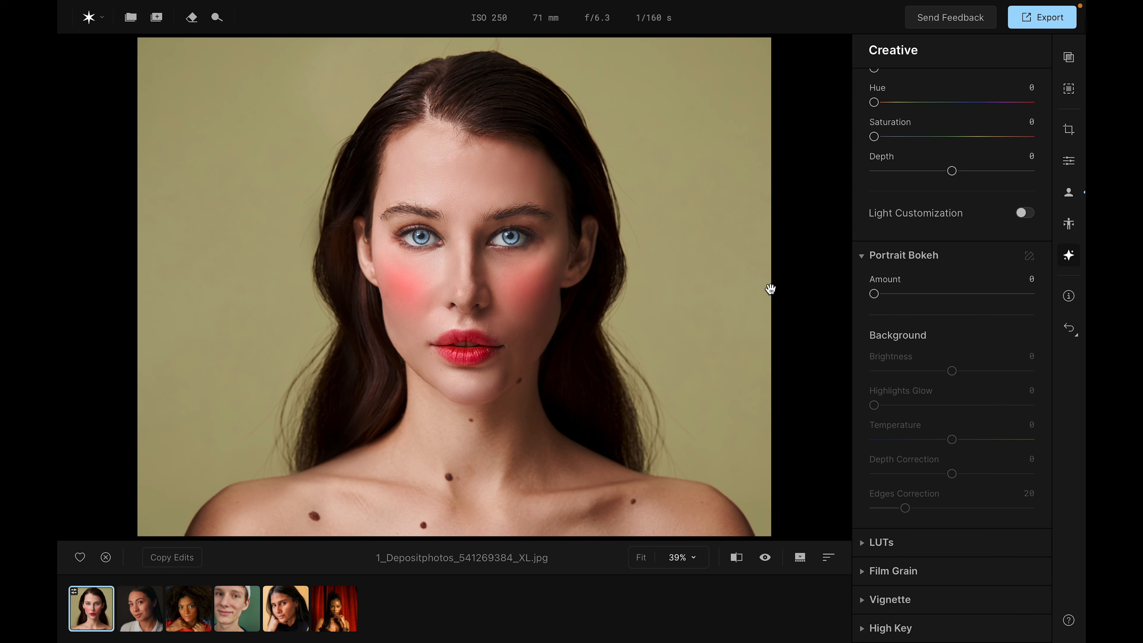
scroll(932, 360, "down", 1)
scroll(958, 472, "down", 1)
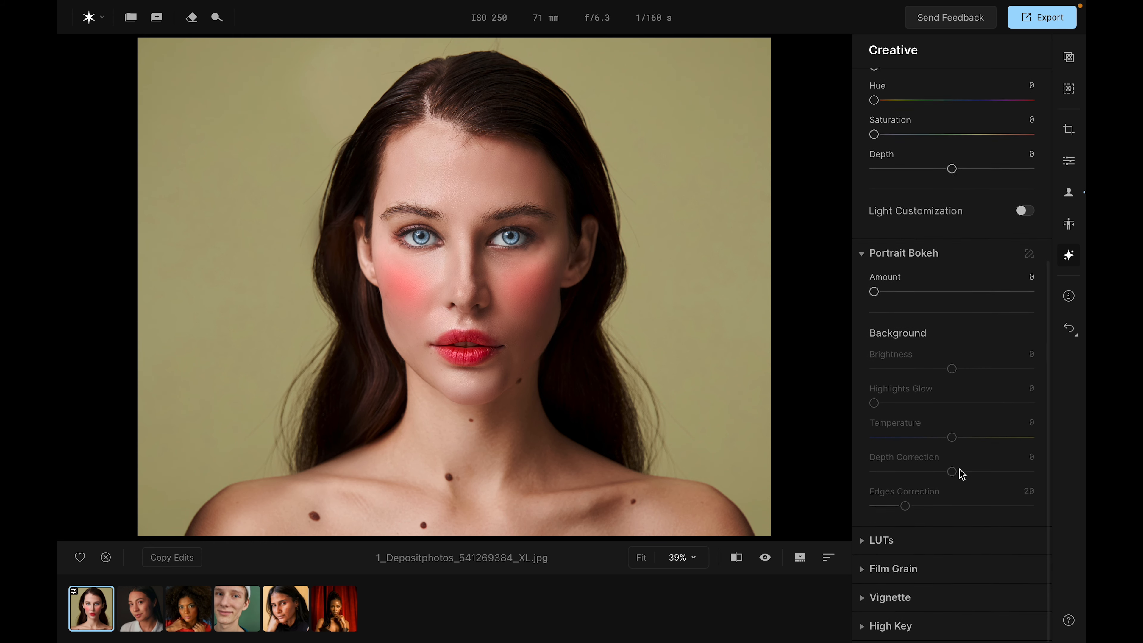
- Reveal and examine the LUTs, Film Grain, Vignette and High Key settings of the Creative tool
left_click(899, 542)
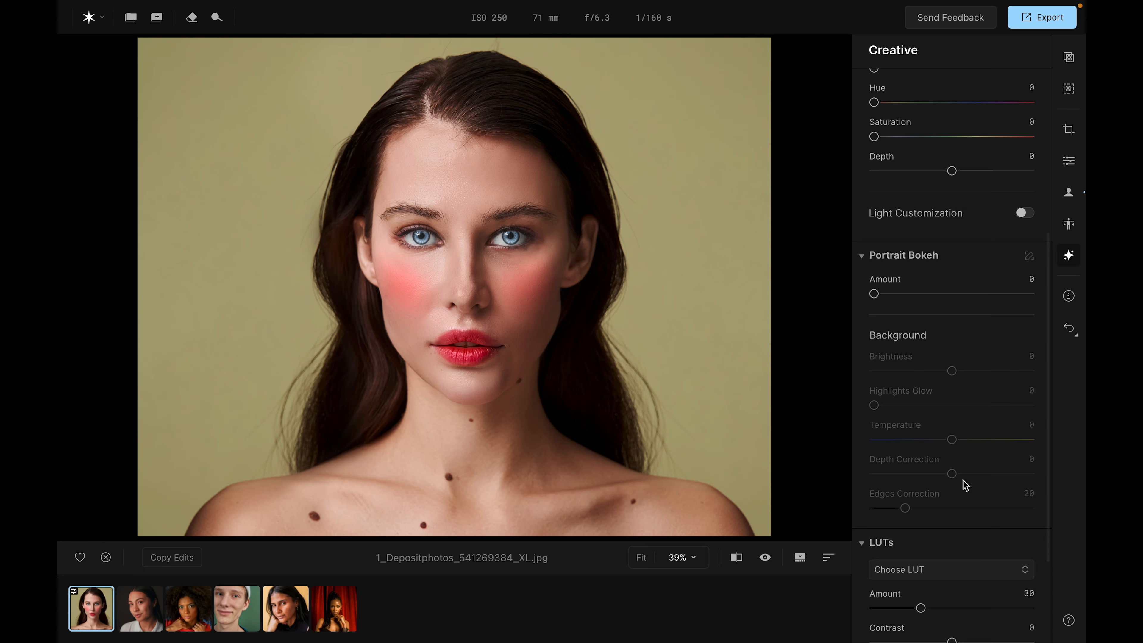
scroll(961, 480, "down", 3)
left_click(893, 570)
scroll(947, 449, "down", 3)
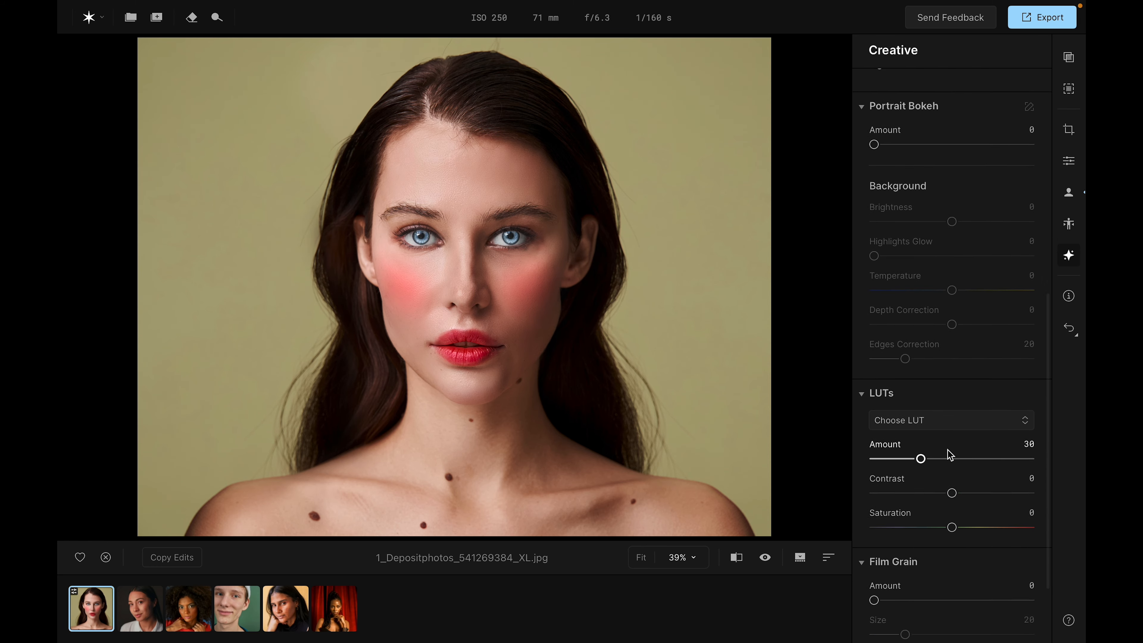
left_click(893, 600)
scroll(964, 442, "down", 5)
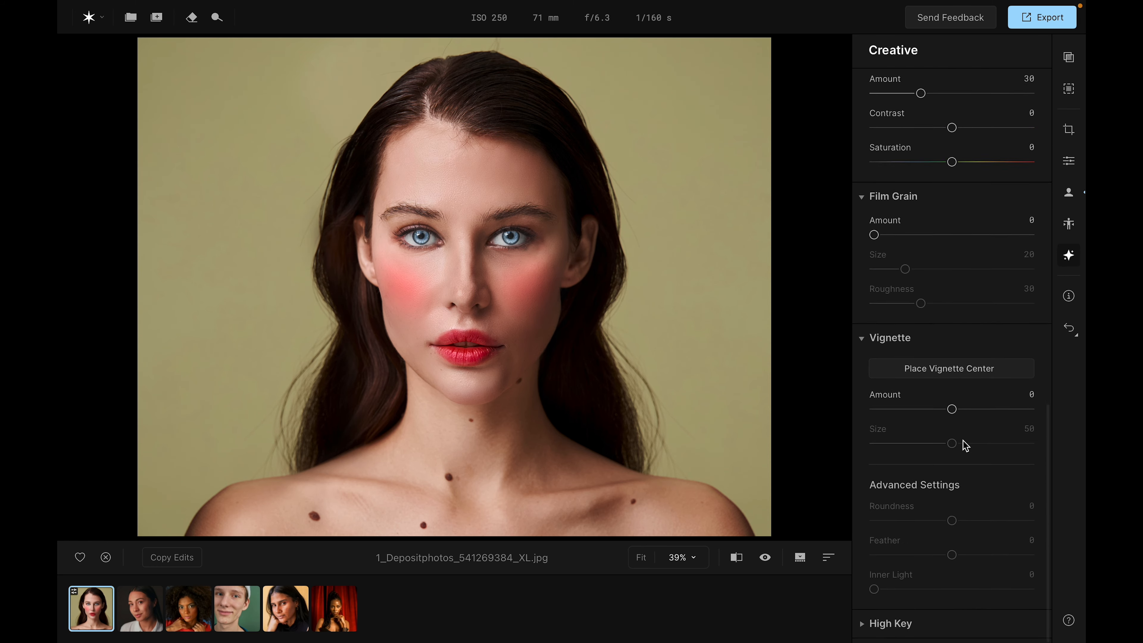
left_click(893, 628)
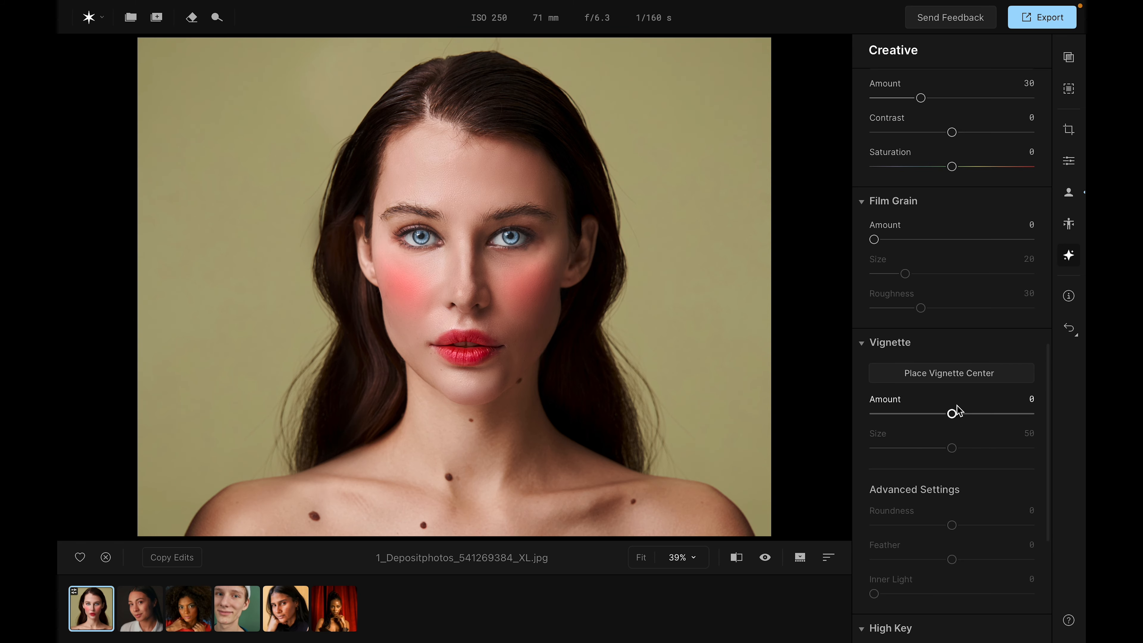
scroll(953, 411, "down", 6)
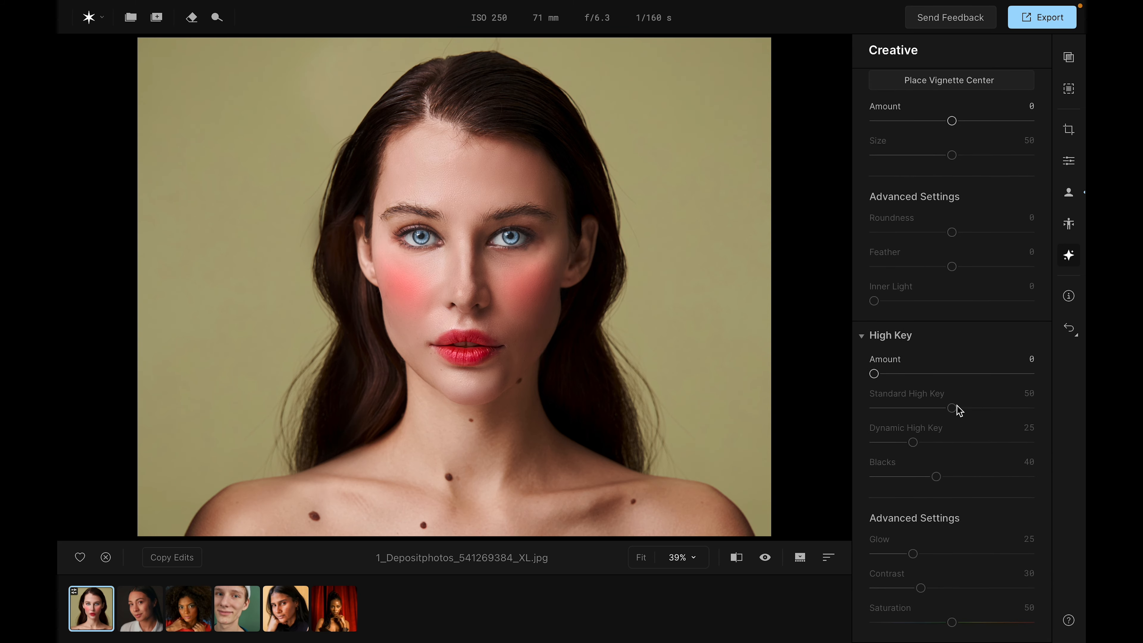
scroll(957, 406, "up", 10)
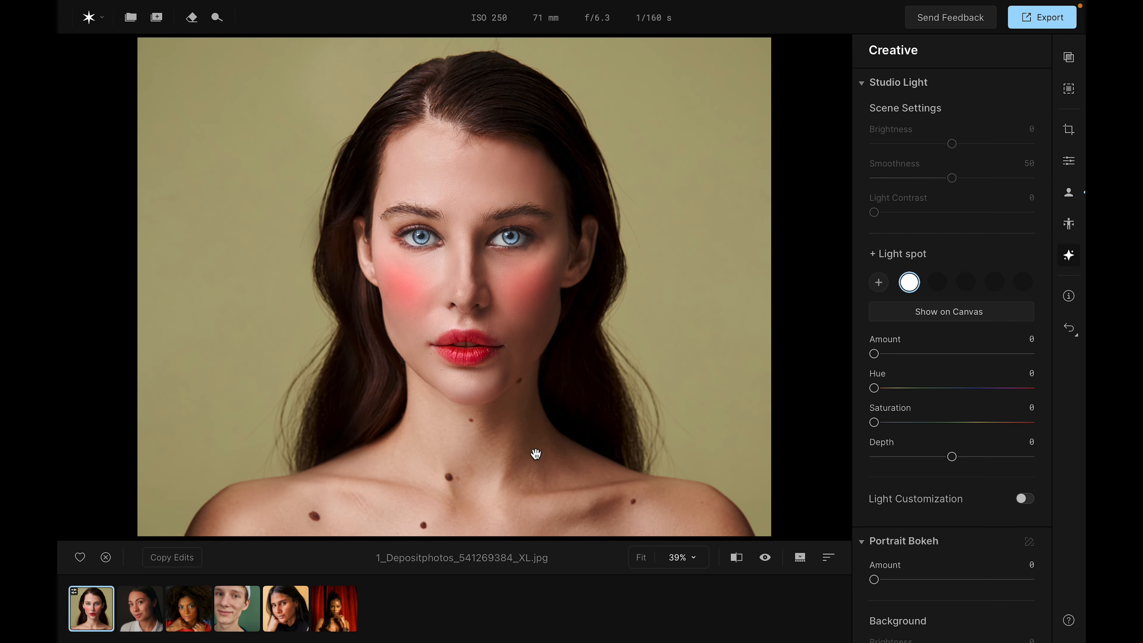
- Compare the retouched portrait with the original by repeatedly toggling the before/after preview, ending on the edited version
left_click(766, 560)
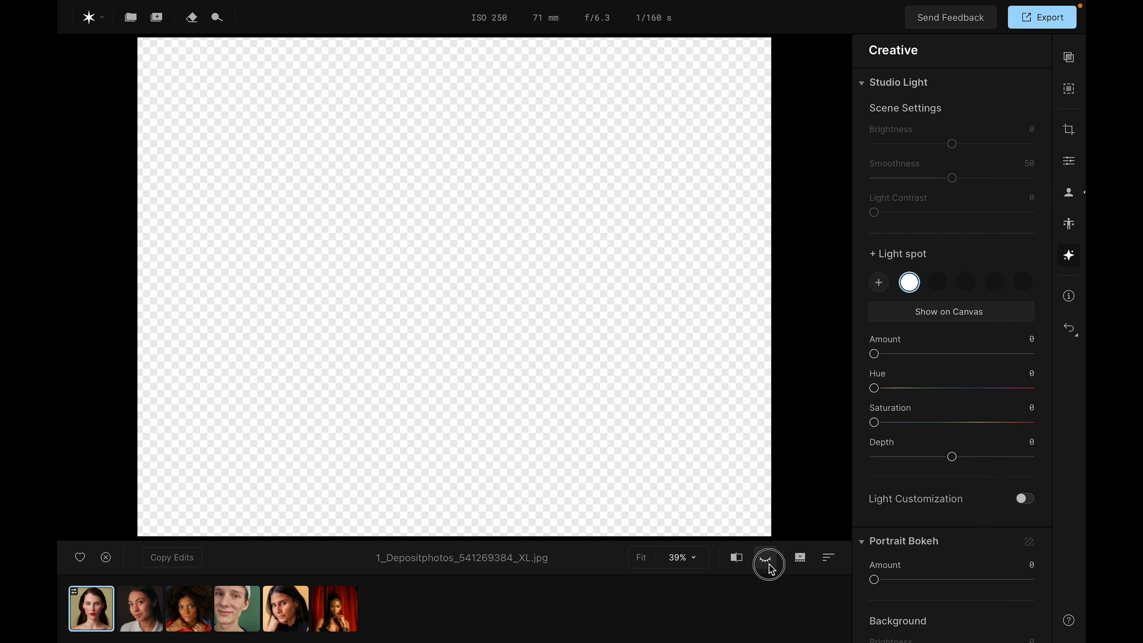
left_click(767, 563)
left_click(768, 563)
left_click(765, 559)
left_click(765, 559)
left_click(765, 560)
left_click(767, 560)
left_click(766, 560)
left_click(766, 560)
left_click(766, 560)
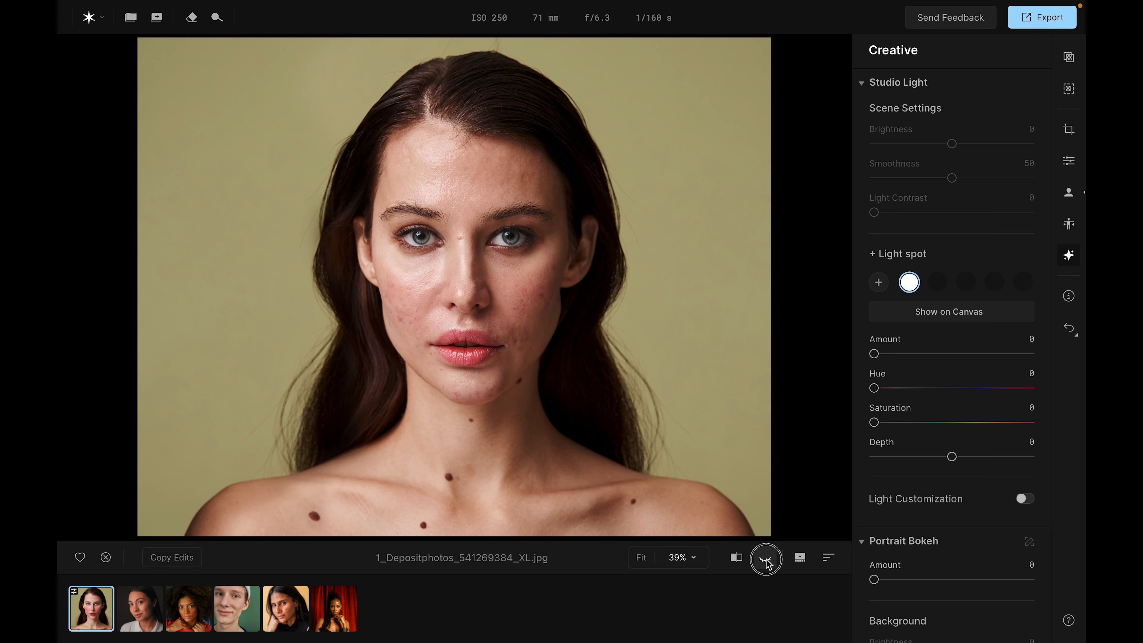
left_click(766, 560)
left_click(766, 559)
left_click(766, 559)
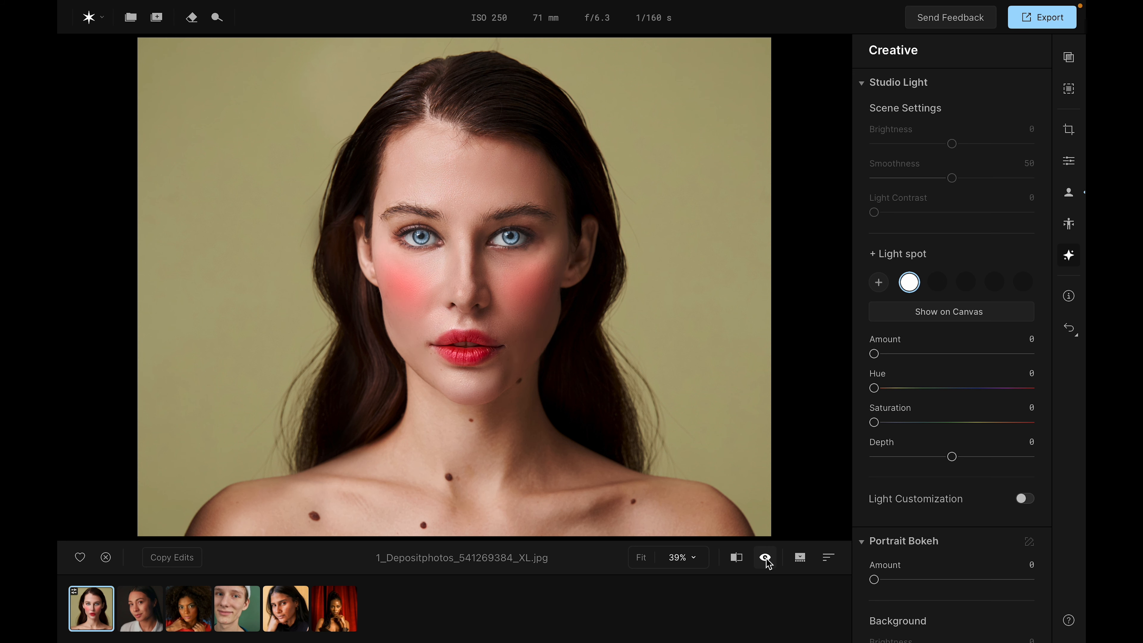
left_click(767, 559)
left_click(766, 559)
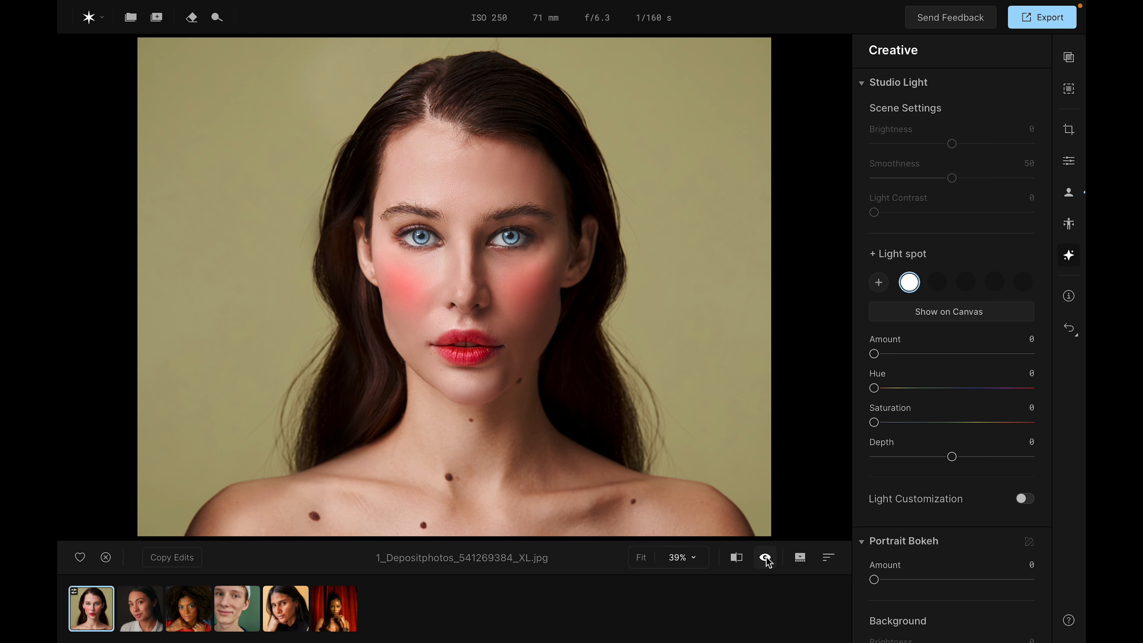